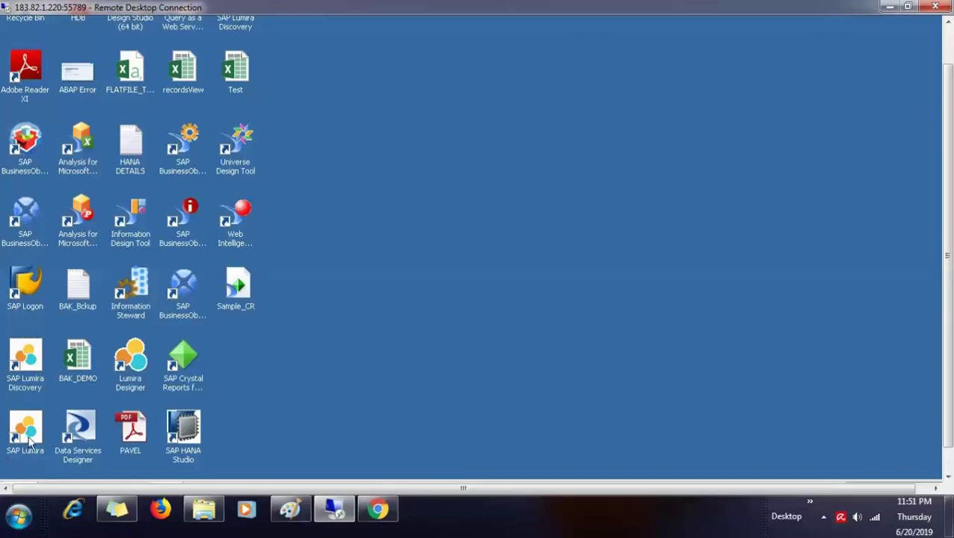
Launch SAP Lumira and start a new document with Connect to SAP HANA as the dataset source.
left_click(30, 443)
double_click(30, 442)
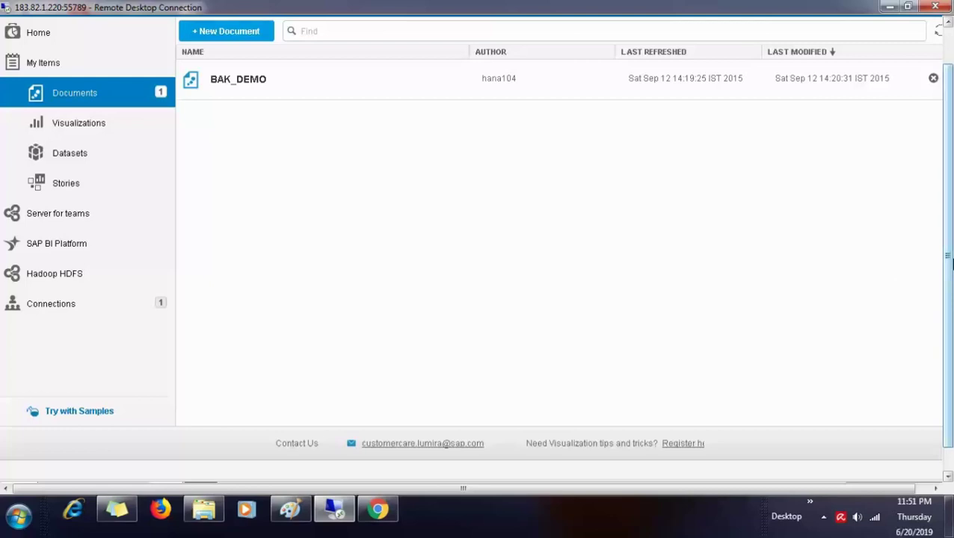
left_click_drag(949, 258, 948, 219)
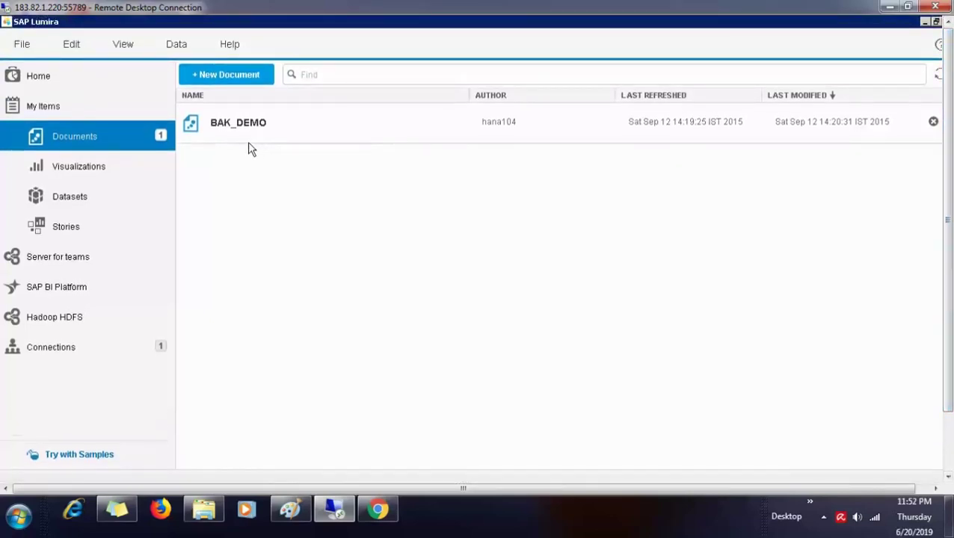
left_click(12, 46)
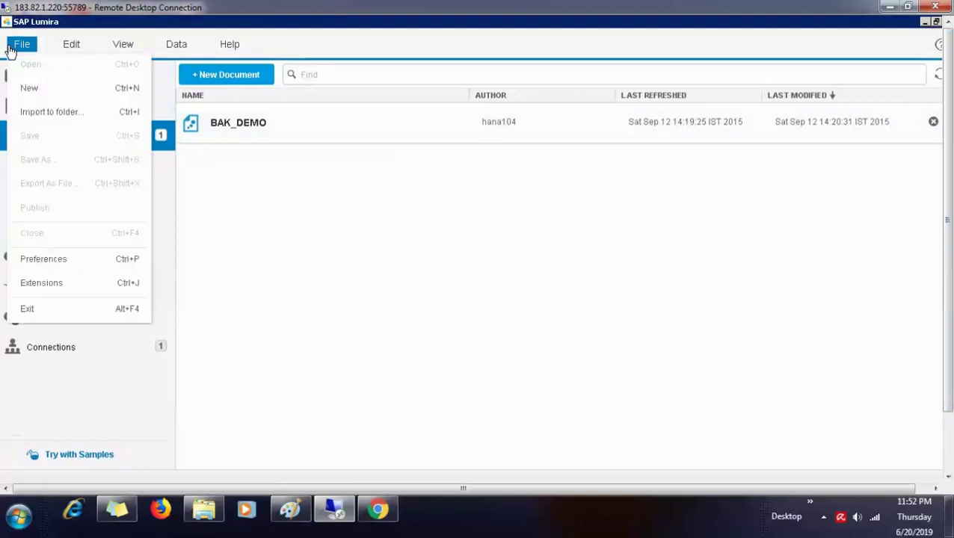
left_click(30, 89)
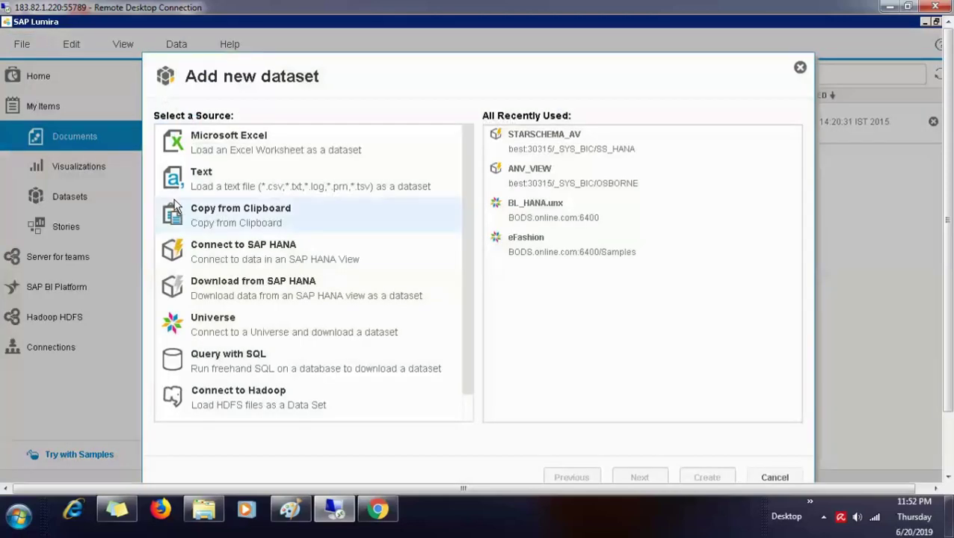
double_click(220, 256)
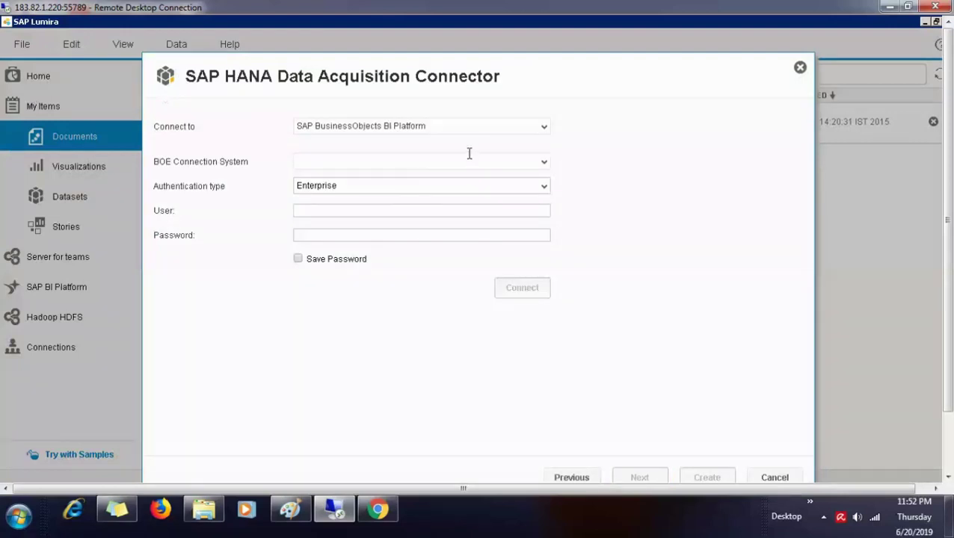
Connect to HANA on server best:30315, instance 03, entering the account password.
left_click(543, 128)
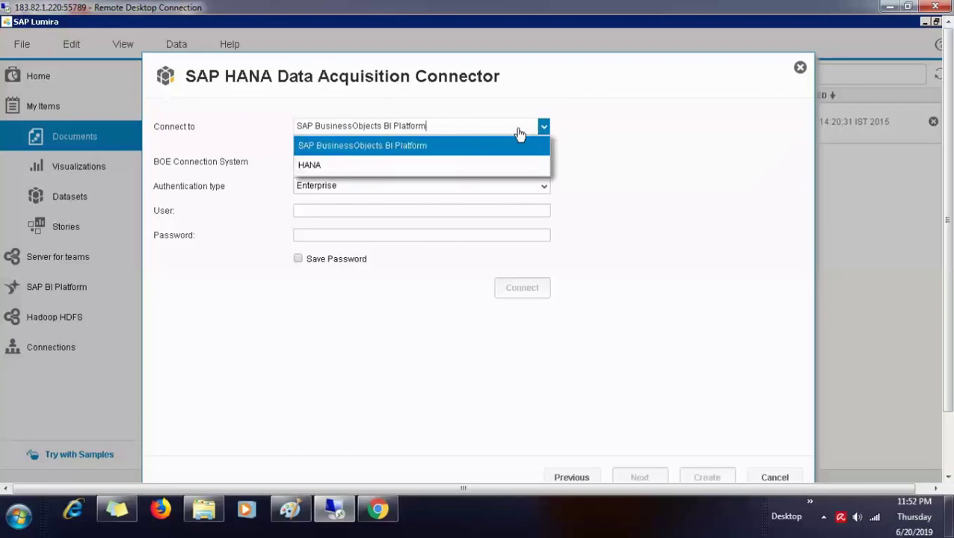
left_click(388, 165)
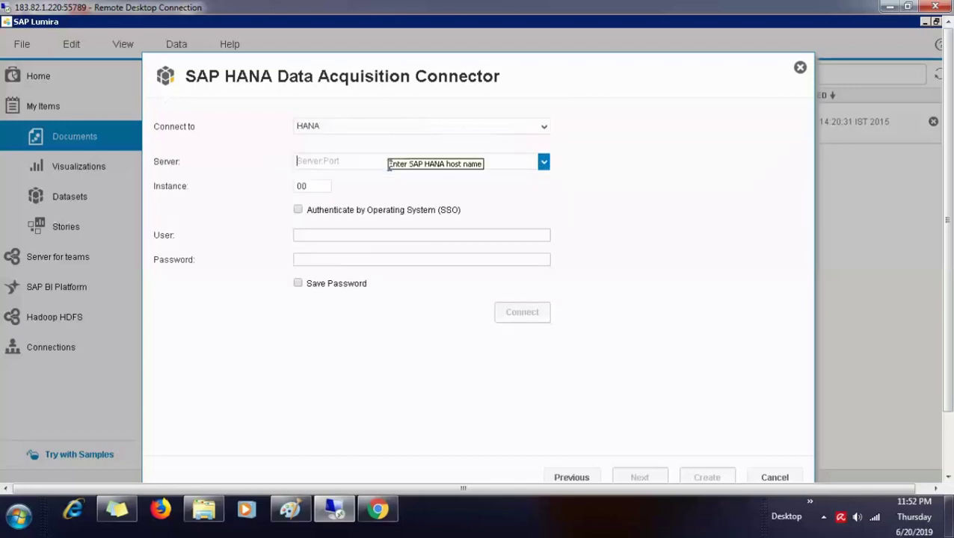
left_click(542, 163)
left_click(516, 179)
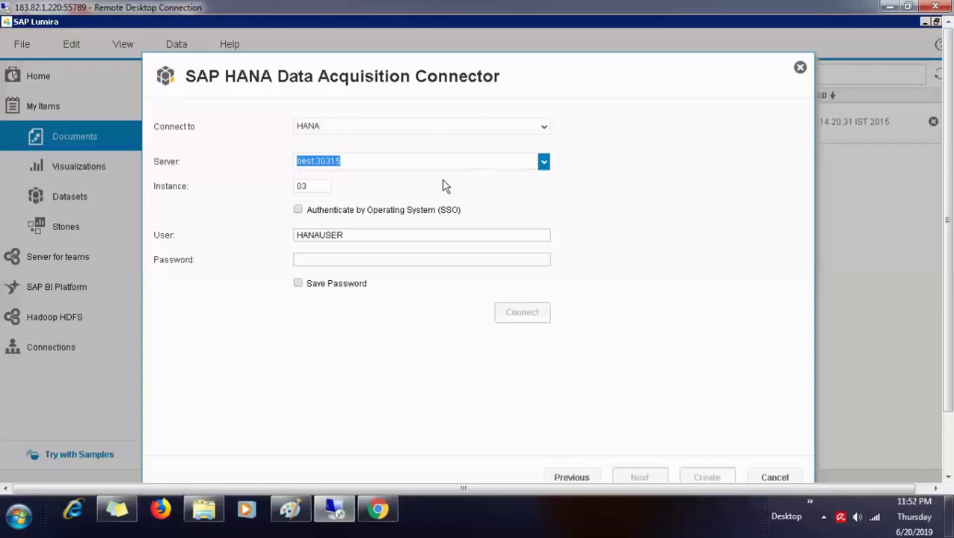
left_click(388, 259)
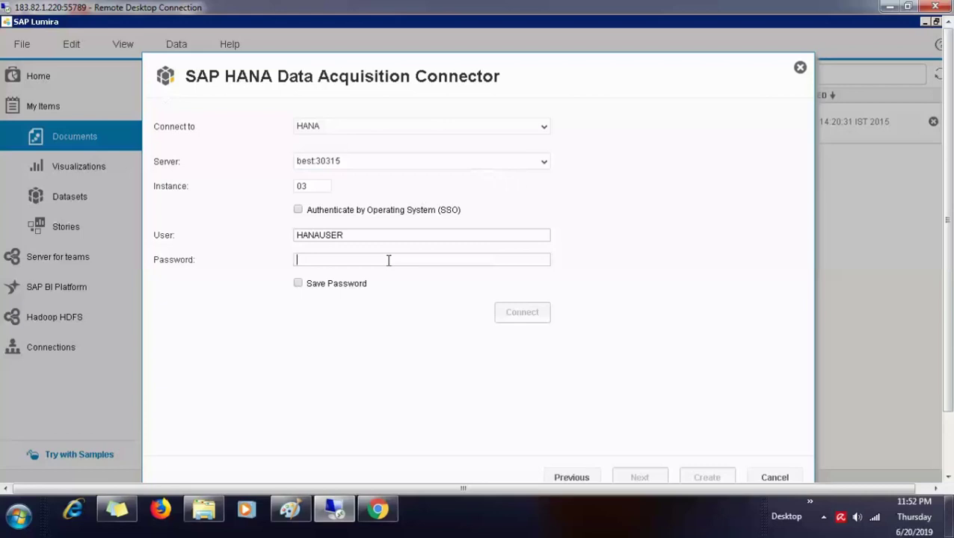
type("***")
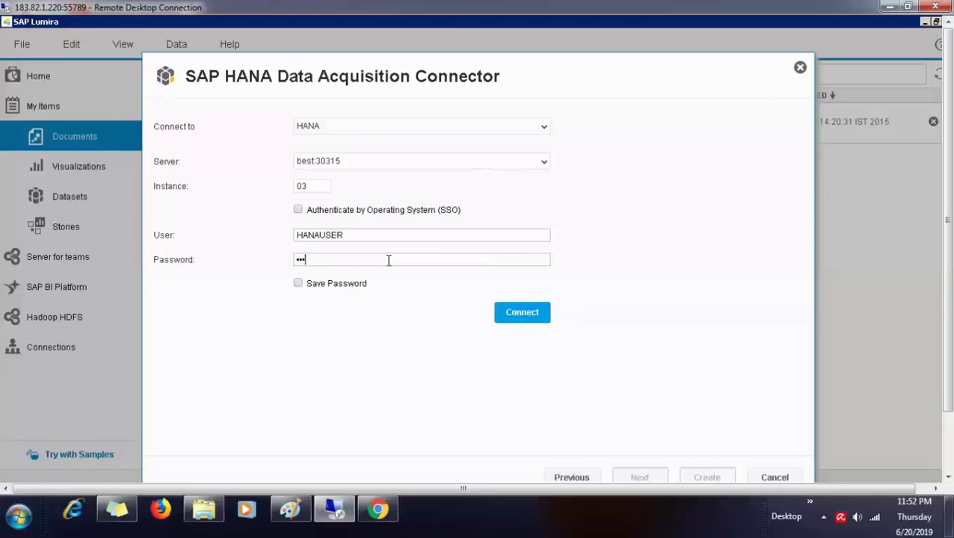
type("********")
left_click(512, 317)
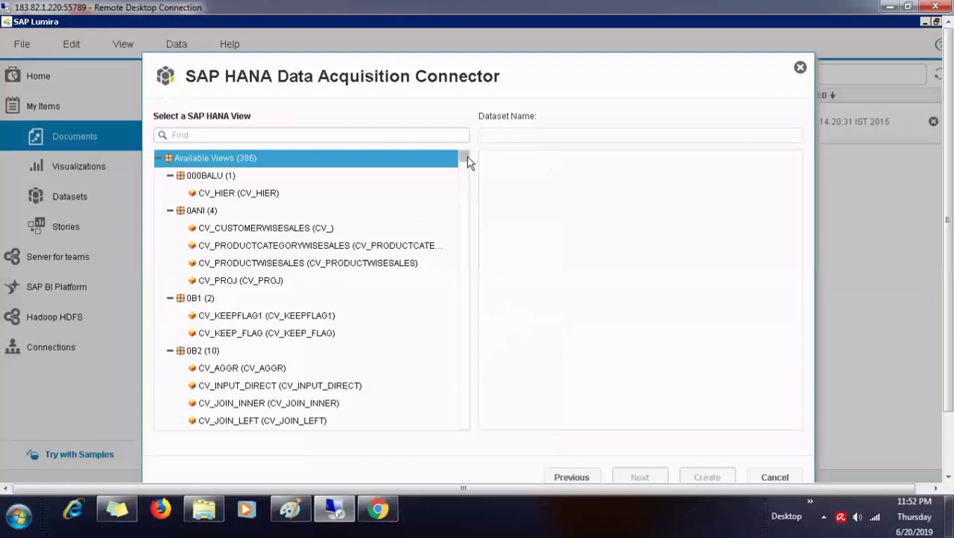
Create the dataset from ANV_VIEW in the OSBORNE package with all its measures and dimensions.
left_click(466, 221)
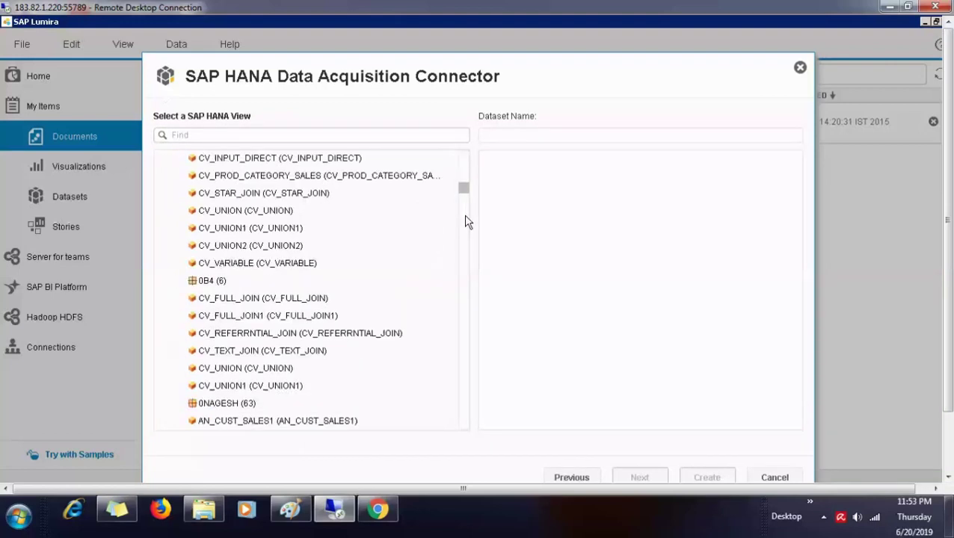
left_click_drag(466, 217, 464, 298)
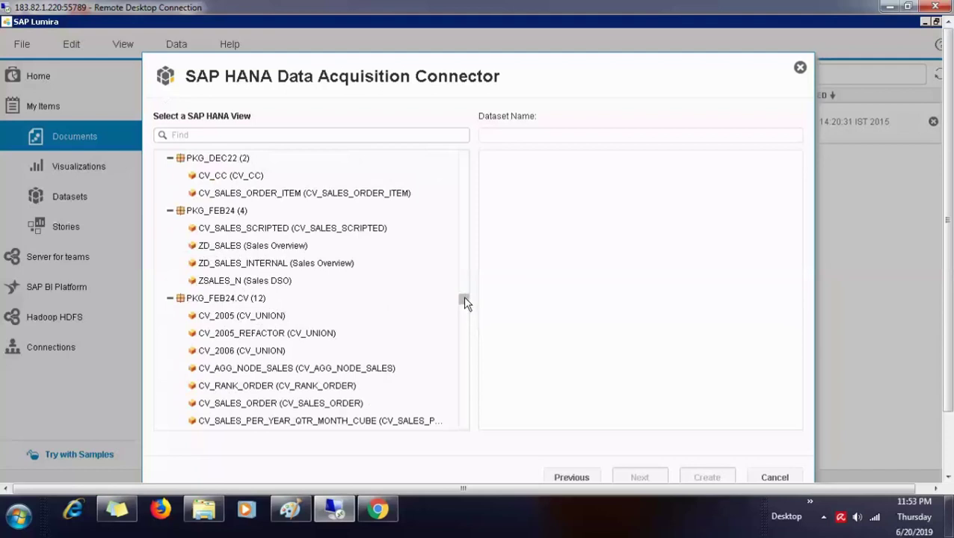
scroll(462, 299, "up", 5)
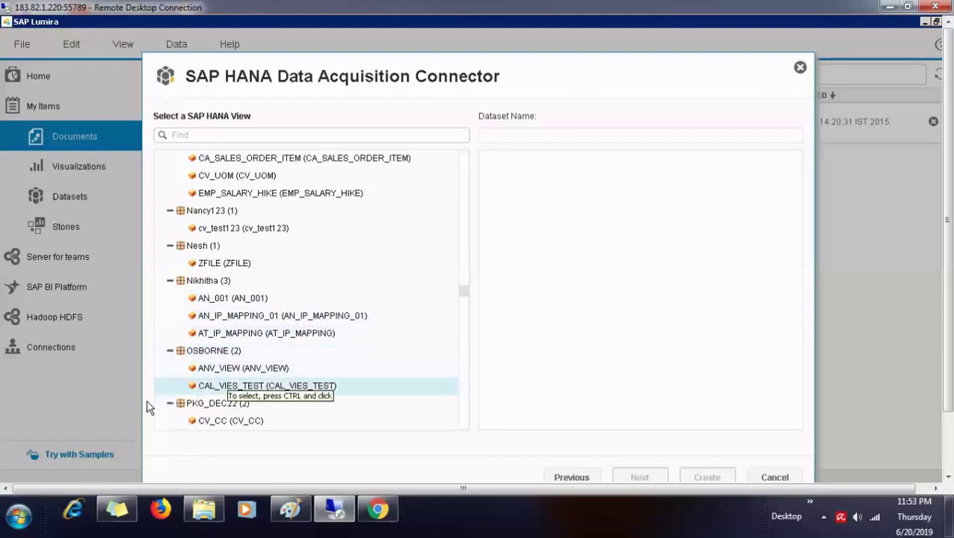
left_click(258, 370)
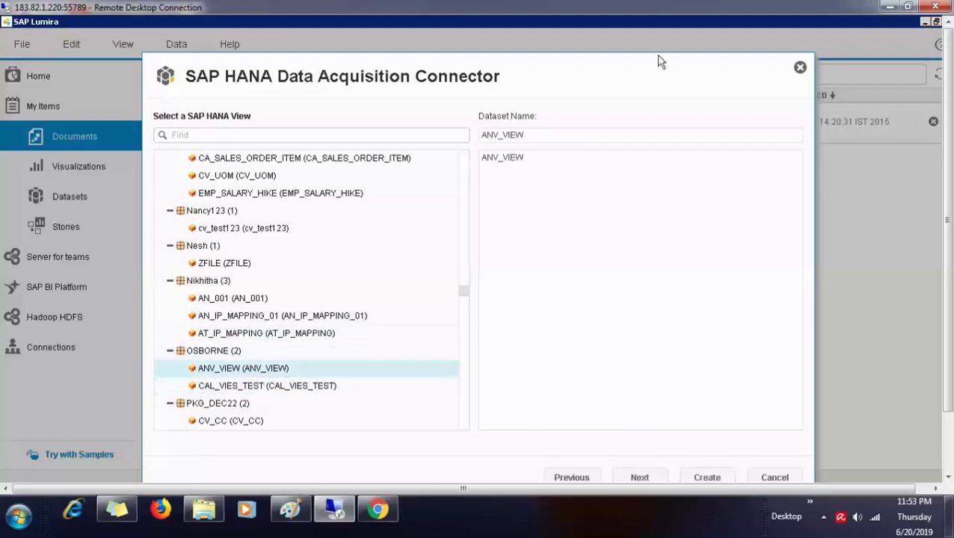
left_click(650, 481)
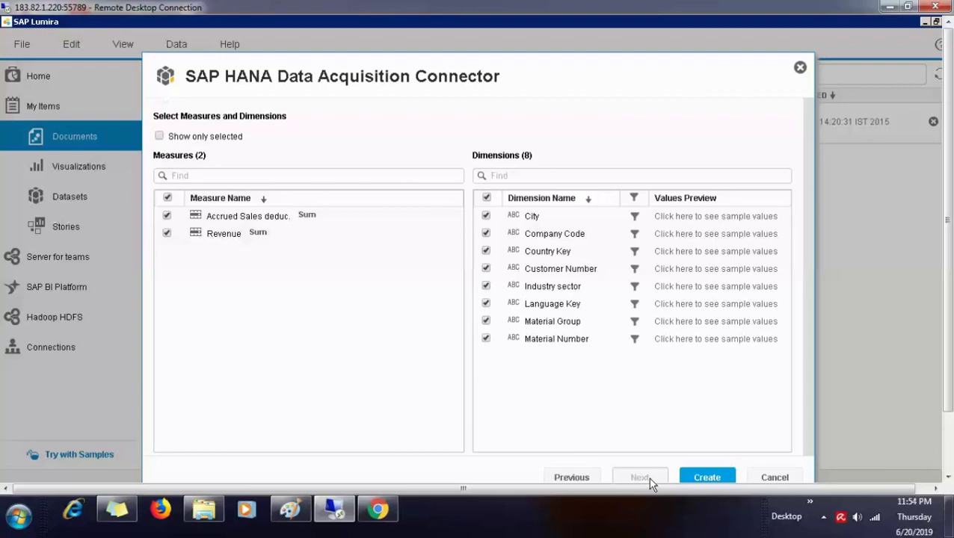
left_click(708, 478)
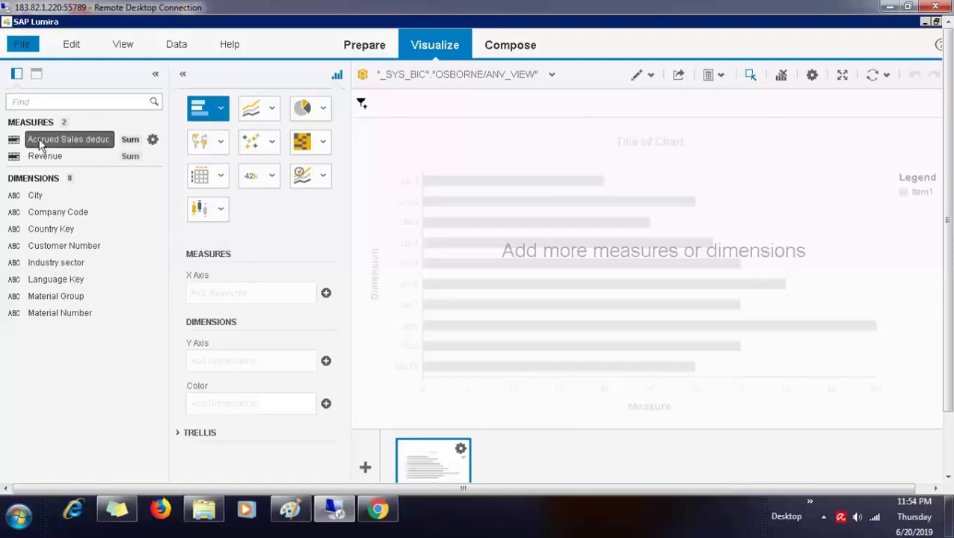
Build a bar chart with Revenue on the X axis and Industry sector and Material Group on the Y axis.
left_click_drag(37, 164, 230, 299)
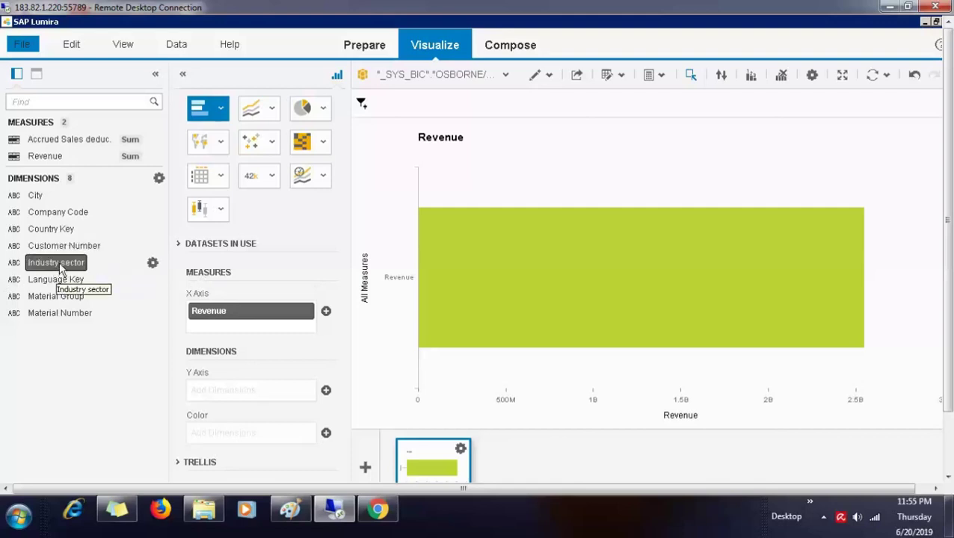
left_click_drag(60, 269, 239, 387)
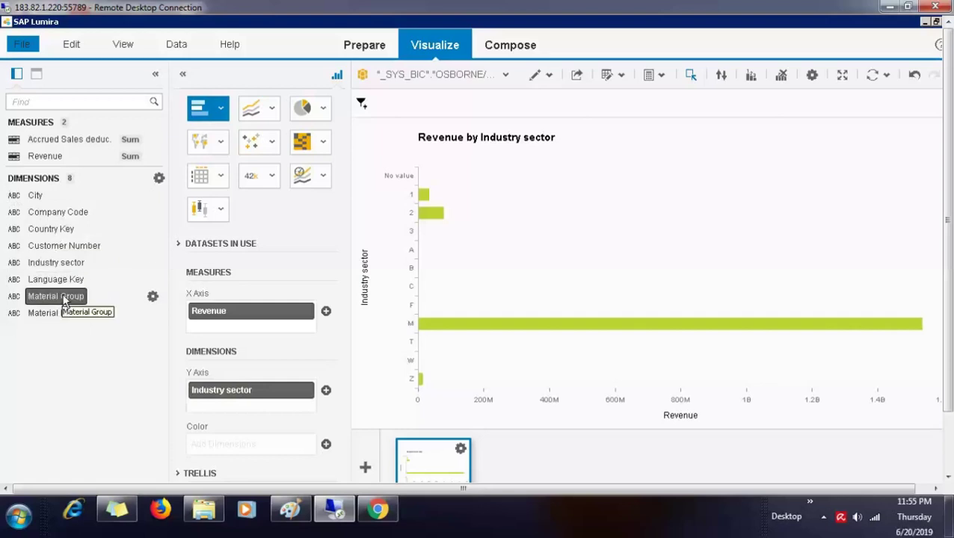
left_click_drag(64, 301, 248, 408)
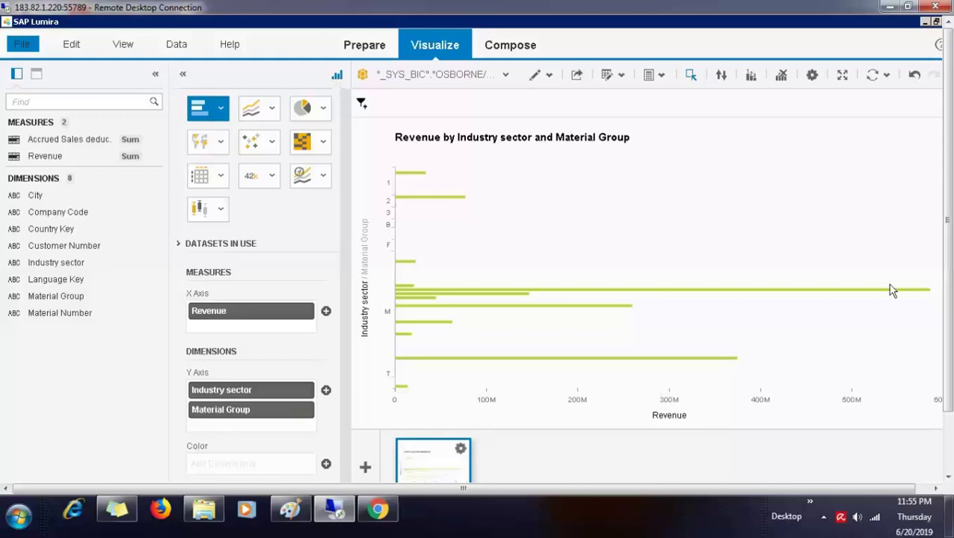
Preview the revenue data as a crosstab, line chart, scatter chart and heat map, and return to the bar chart.
scroll(949, 222, "down", 1)
scroll(948, 222, "down", 2)
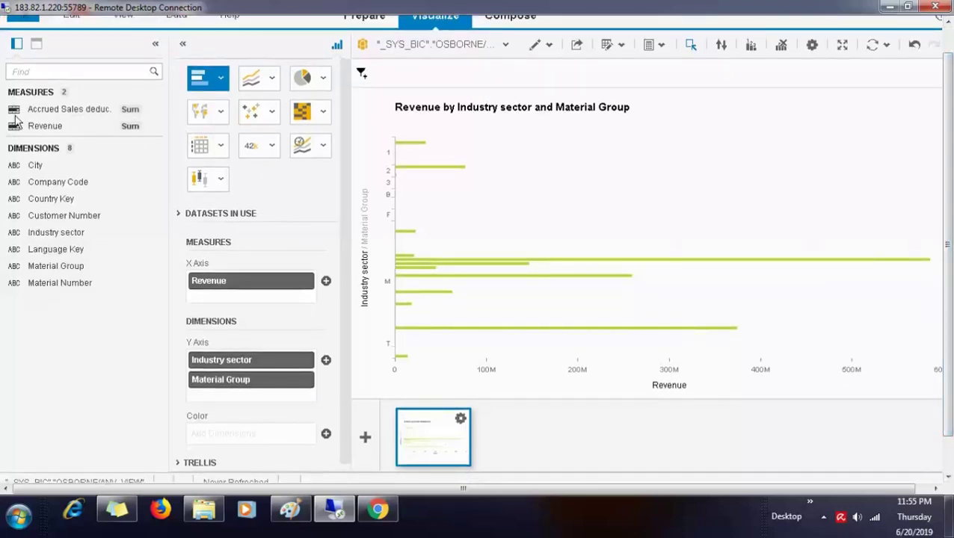
left_click(203, 148)
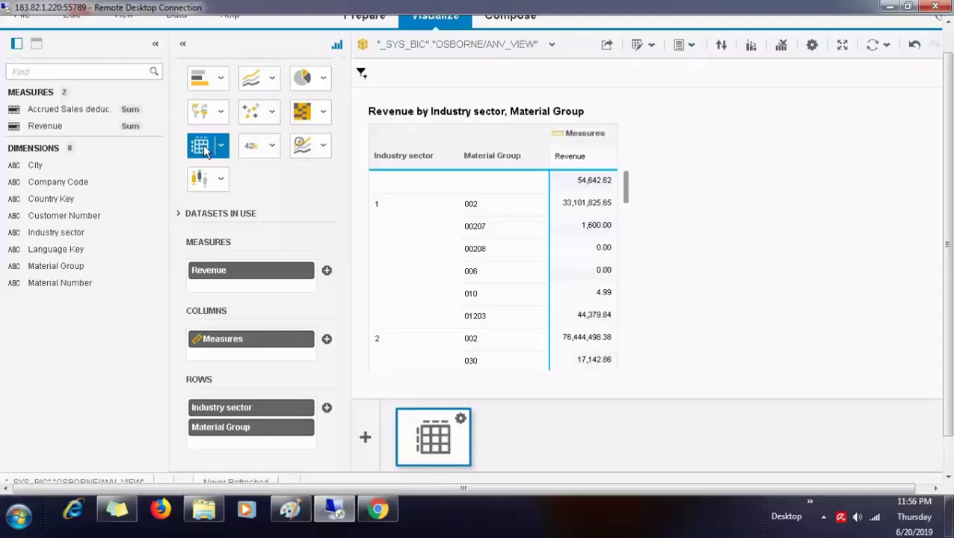
mouse_move(278, 270)
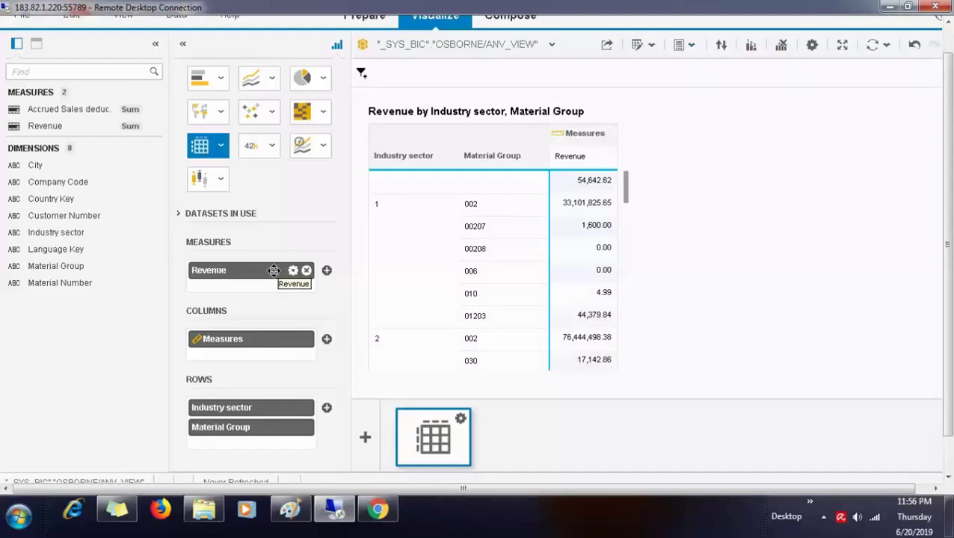
left_click(255, 81)
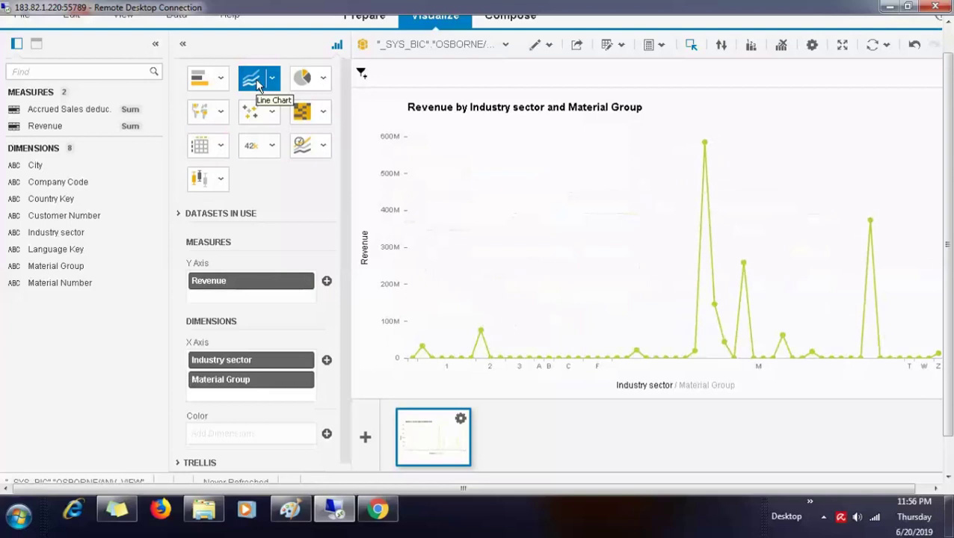
left_click(251, 122)
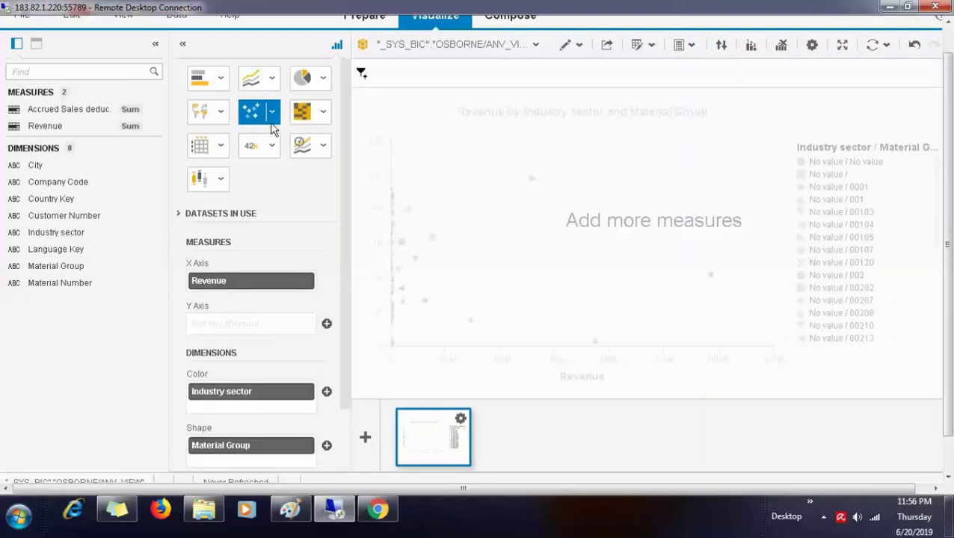
left_click(309, 119)
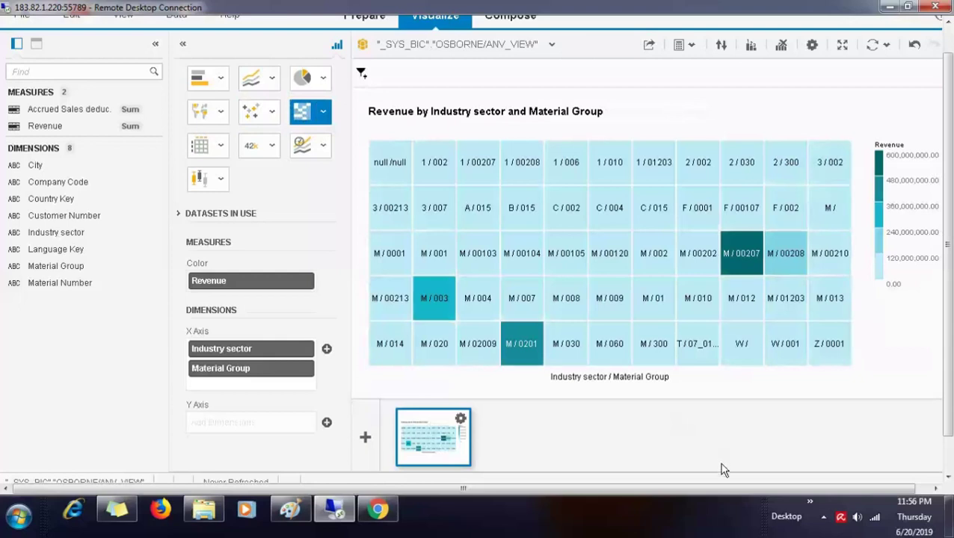
left_click(825, 519)
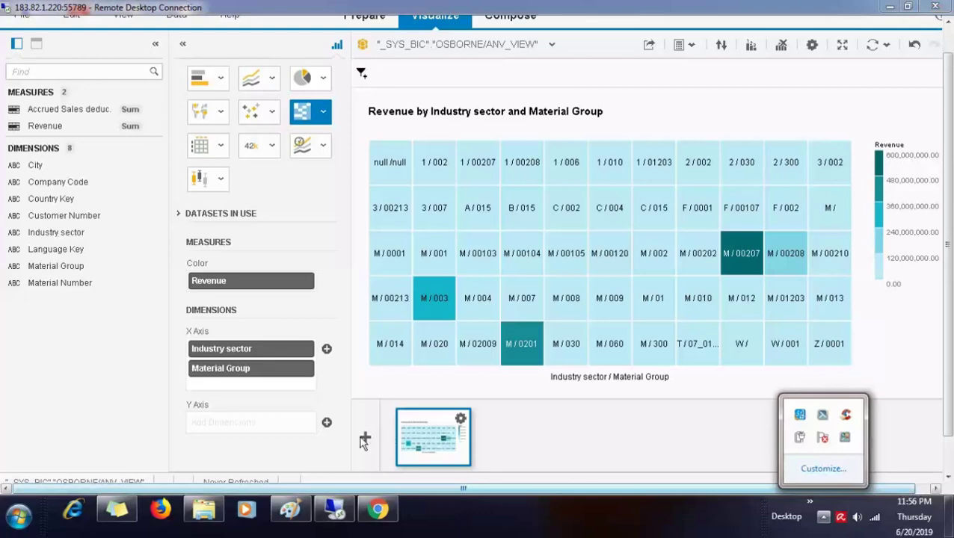
left_click(214, 89)
left_click(212, 87)
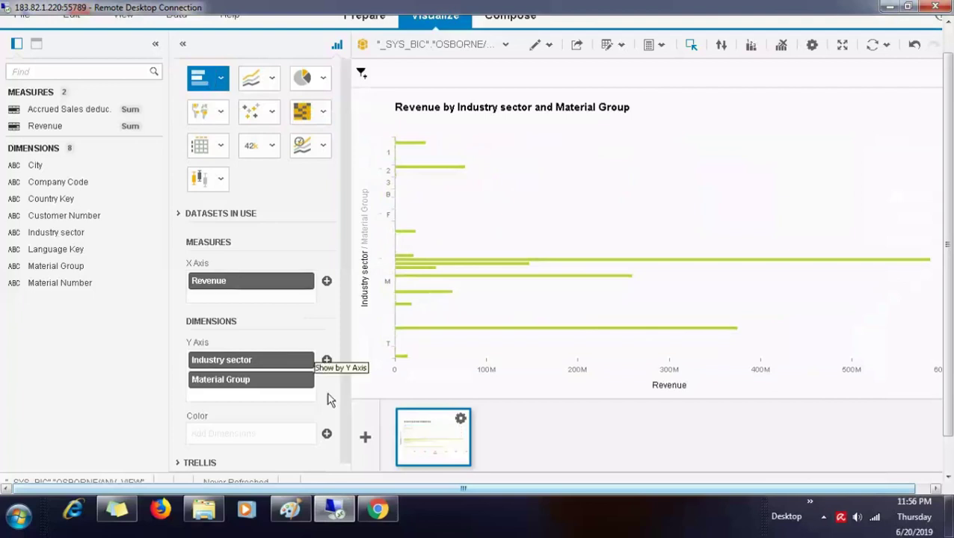
Create a second, blank visualization in the document.
left_click(365, 437)
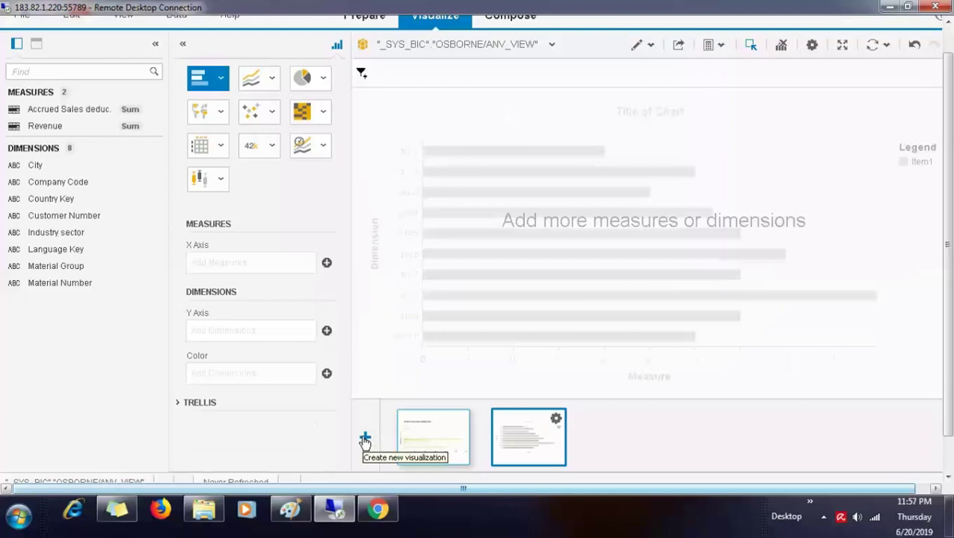
left_click_drag(948, 293, 950, 263)
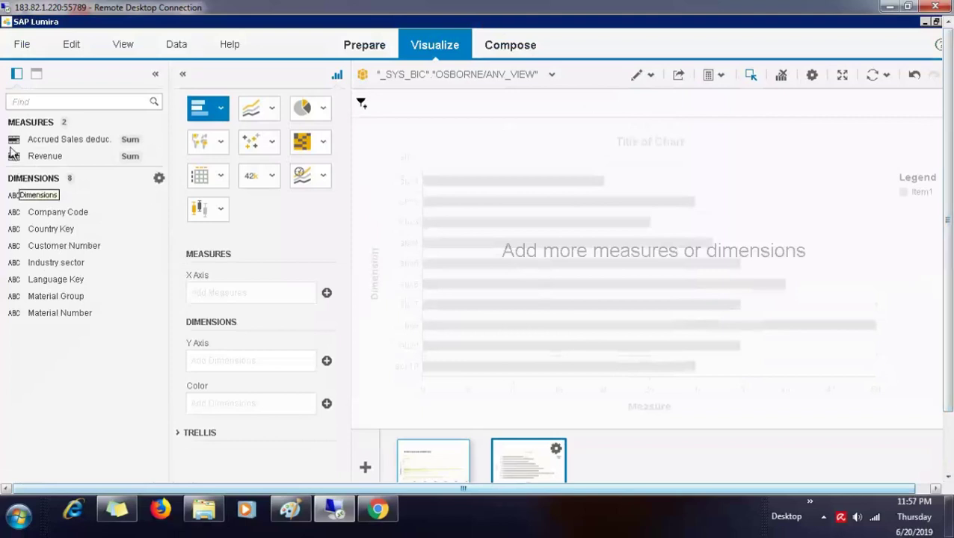
Start adding a new SAP HANA dataset to the document and filter the available views by efashion.
left_click(28, 51)
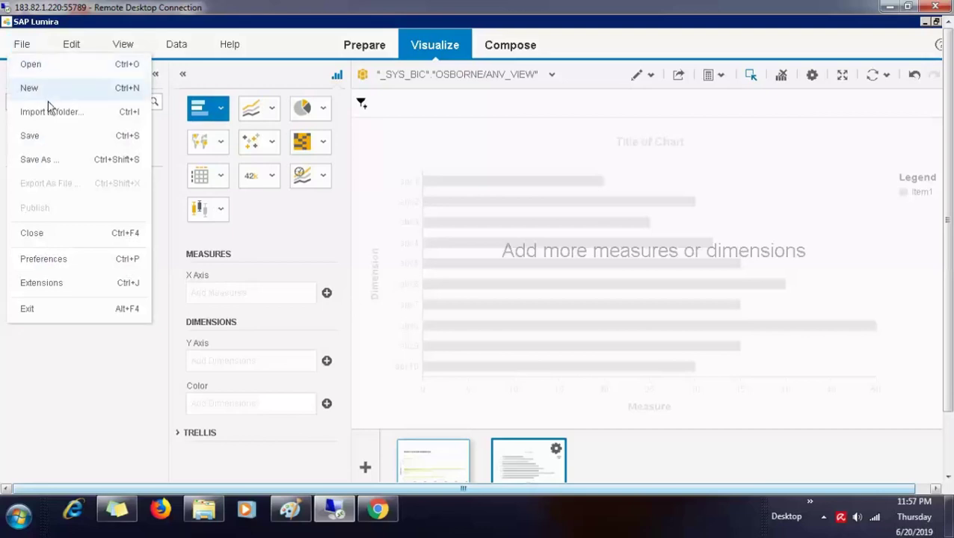
left_click(176, 47)
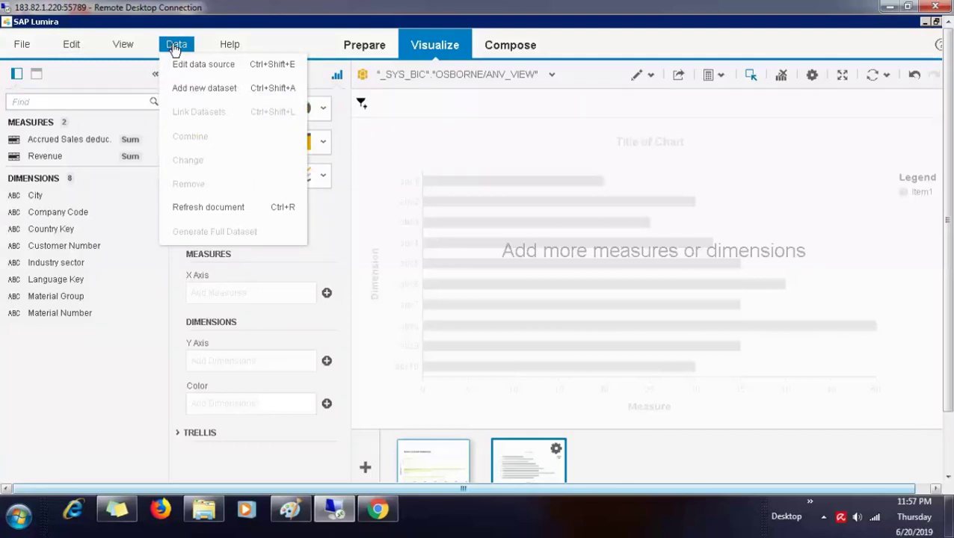
left_click(199, 90)
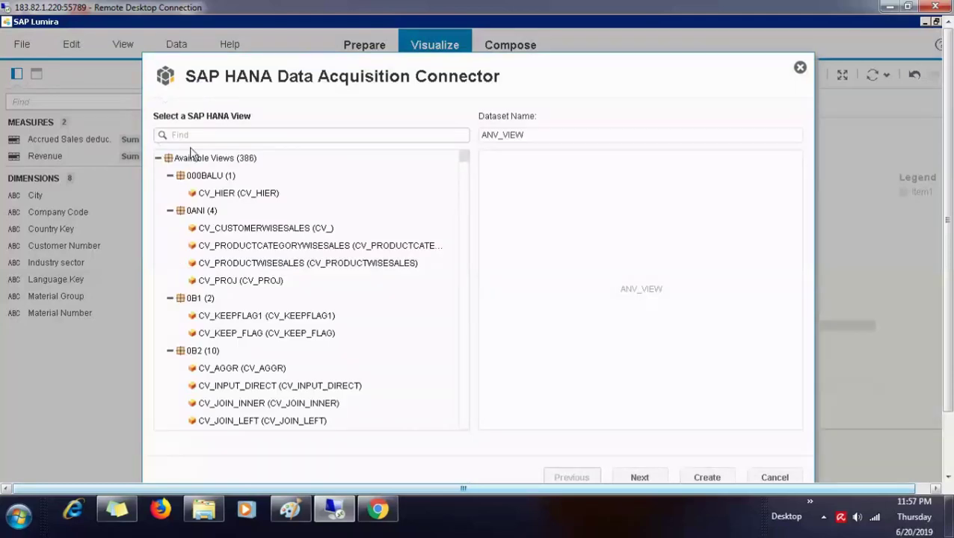
left_click(213, 138)
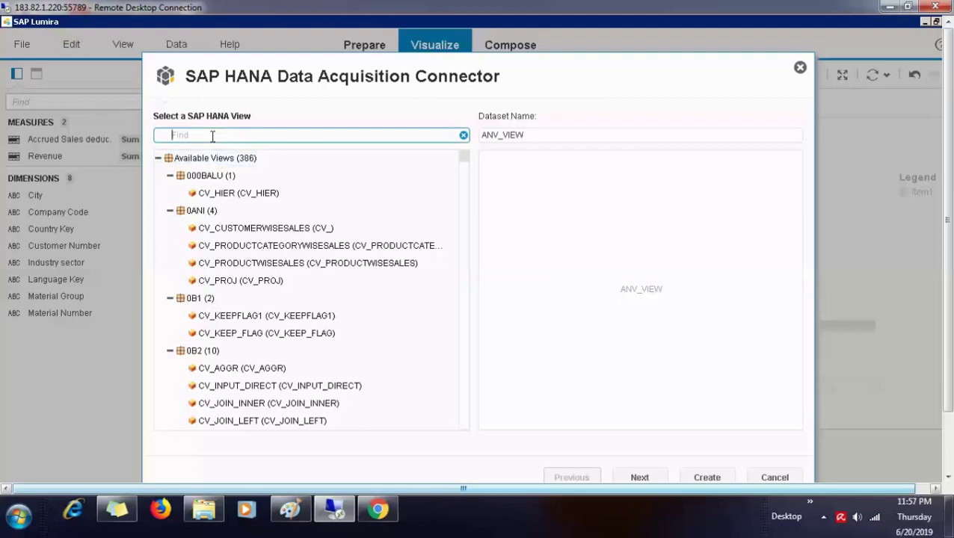
type("ef")
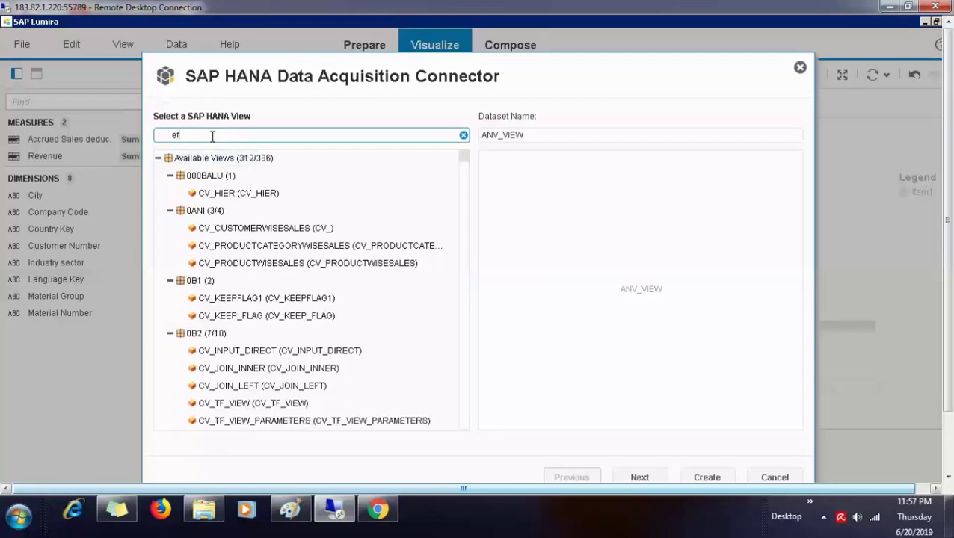
type("ashion")
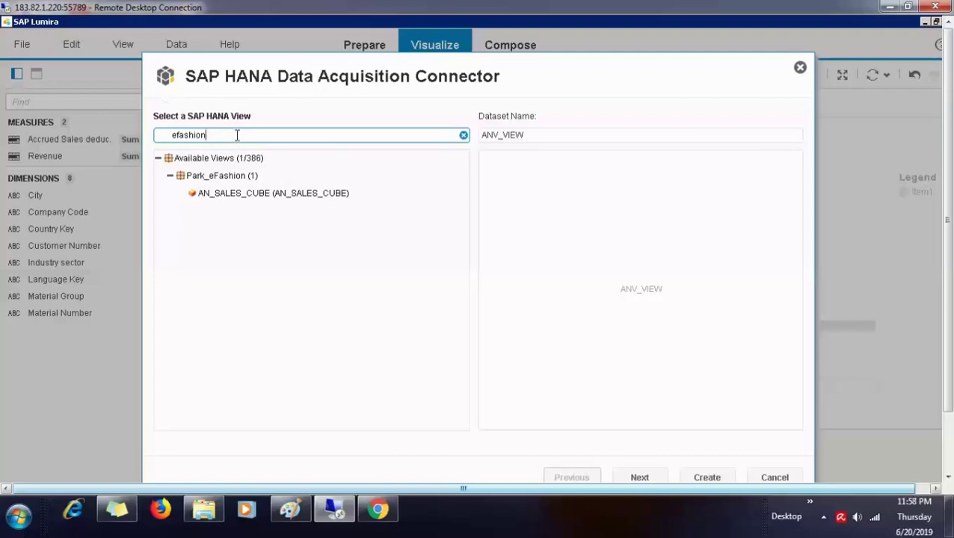
Filter the views by efas and create the dataset from AN_SALES_CUBE in the Park_eFashion package with all its measures and dimensions.
key("BackSpace")
key("BackSpace")
key("BackSpace")
key("BackSpace")
key("BackSpace")
key("BackSpace")
key("BackSpace")
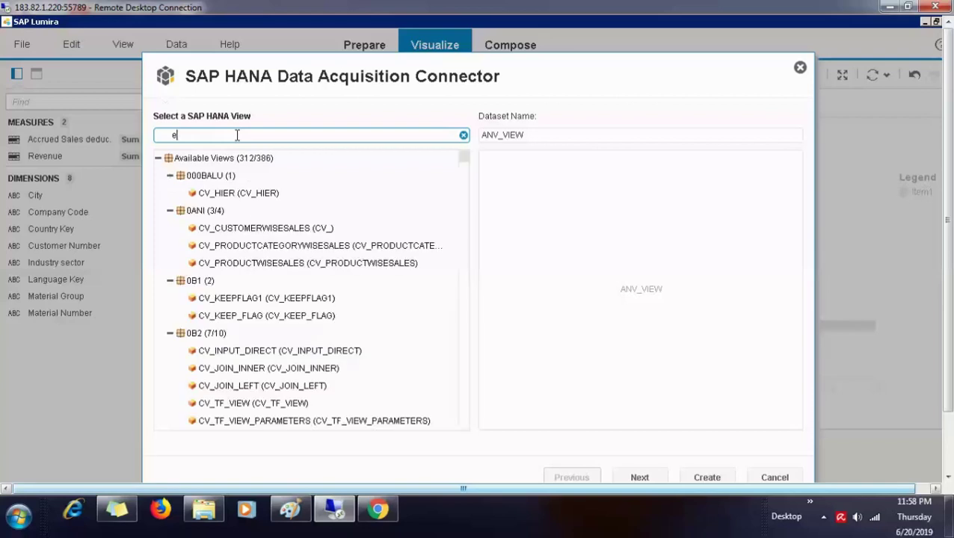
type("fa")
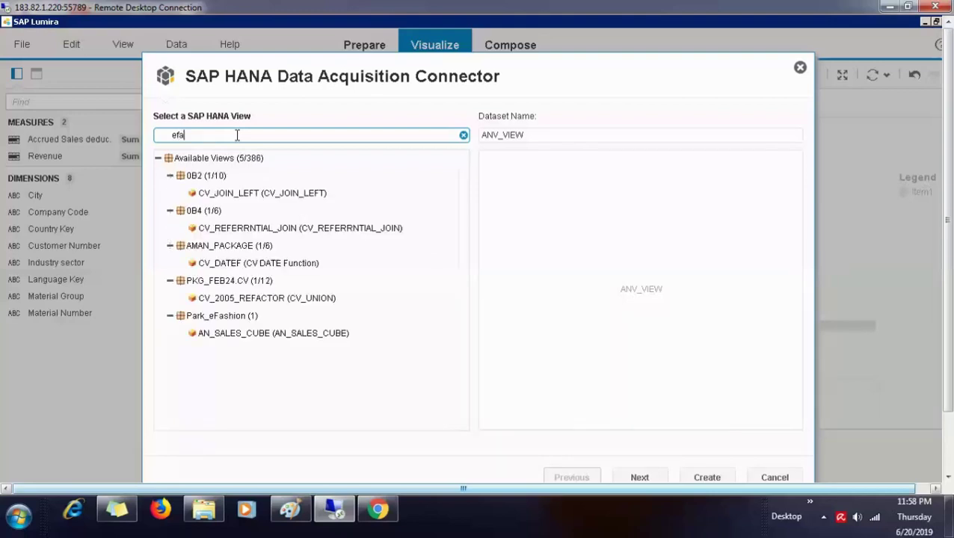
type("s")
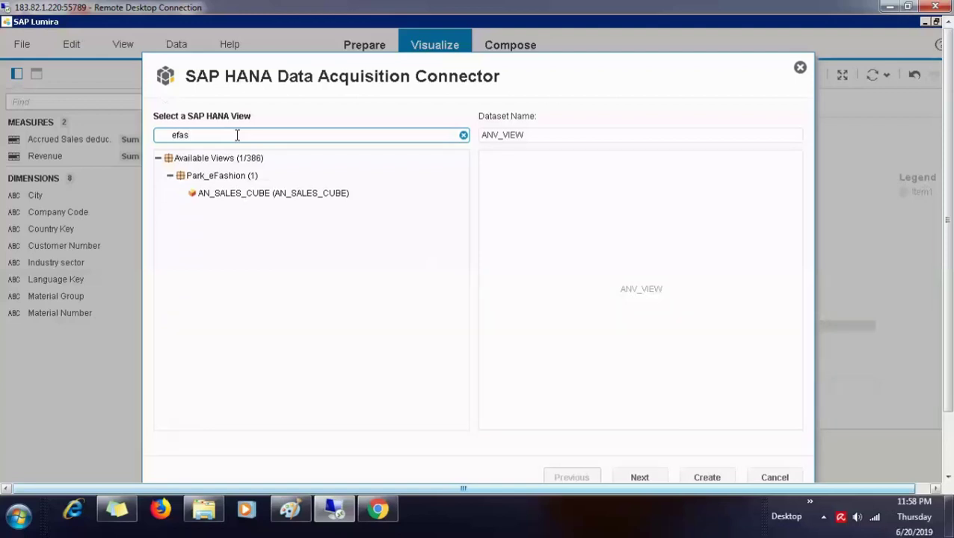
left_click(255, 194)
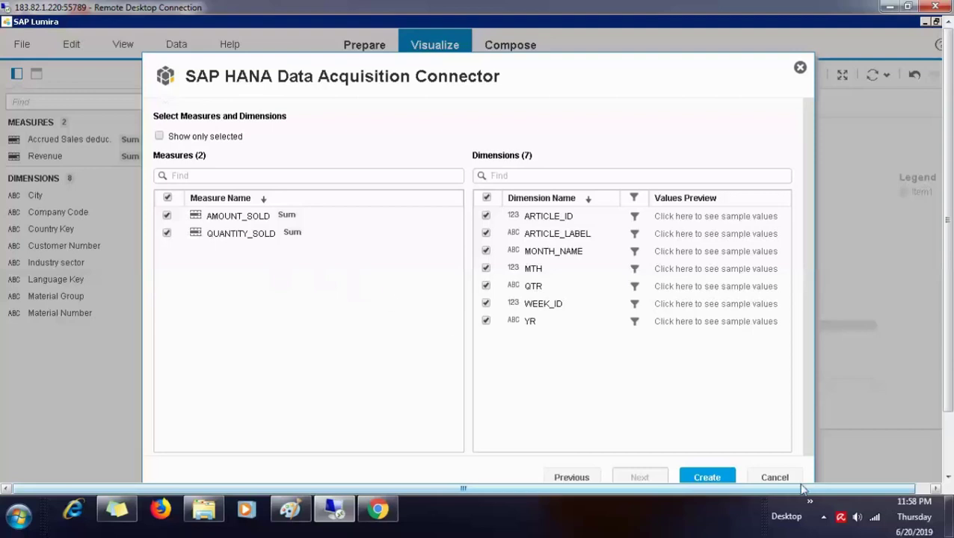
left_click(719, 476)
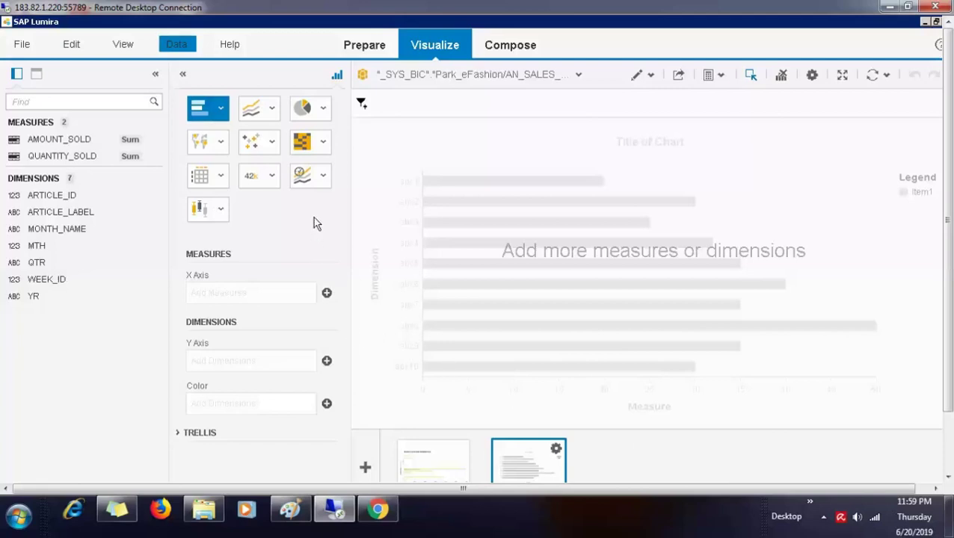
Build a crosstab with AMOUNT_SOLD as the measure and ARTICLE_LABEL and MONTH_NAME in the columns.
left_click(200, 177)
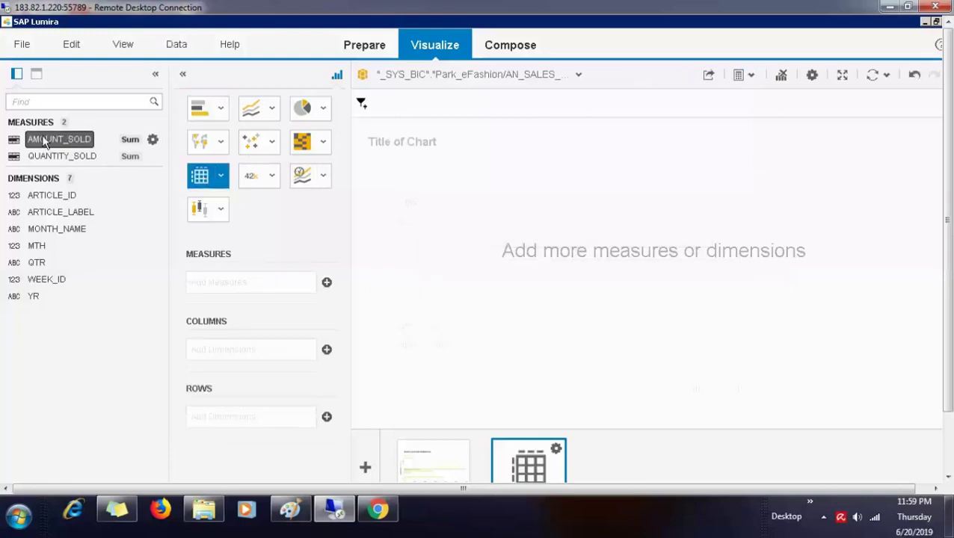
left_click_drag(43, 142, 221, 284)
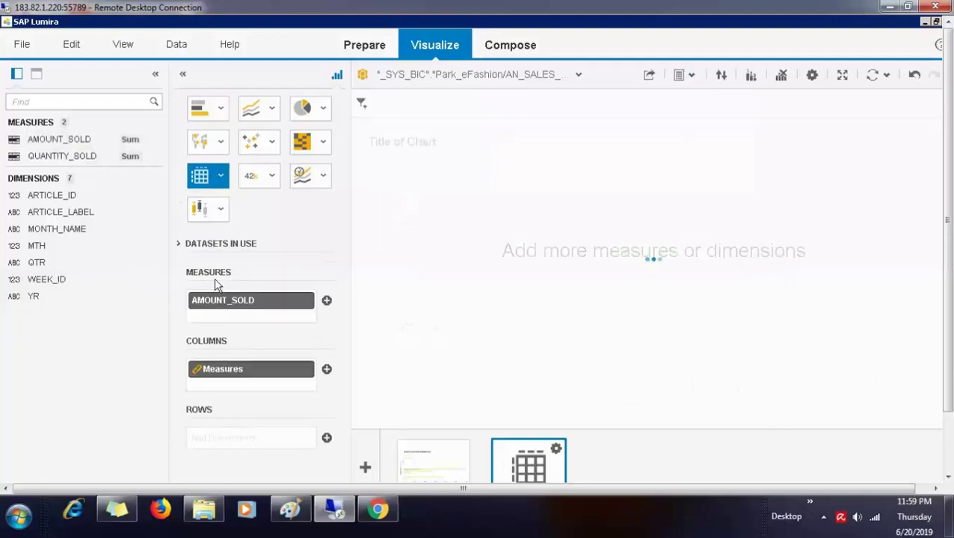
left_click(66, 211)
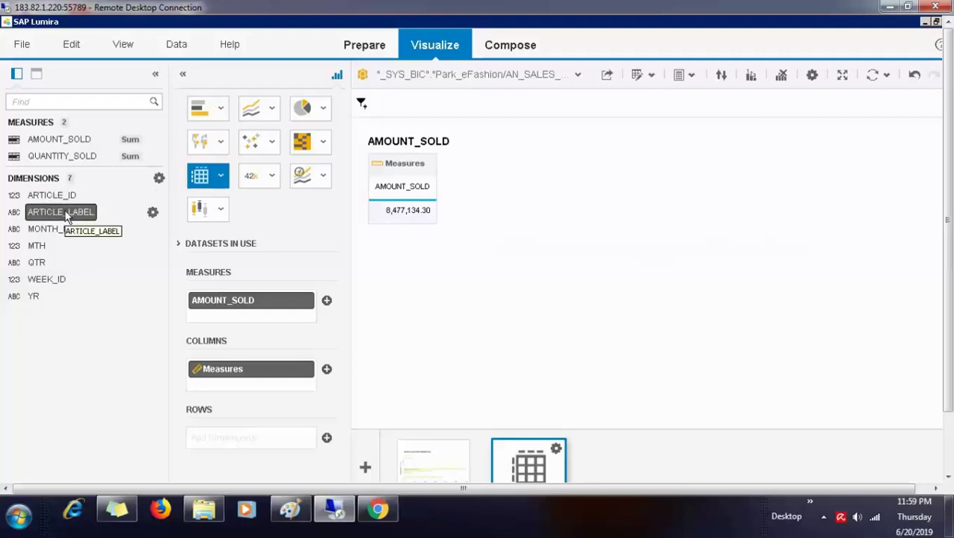
left_click_drag(59, 211, 257, 387)
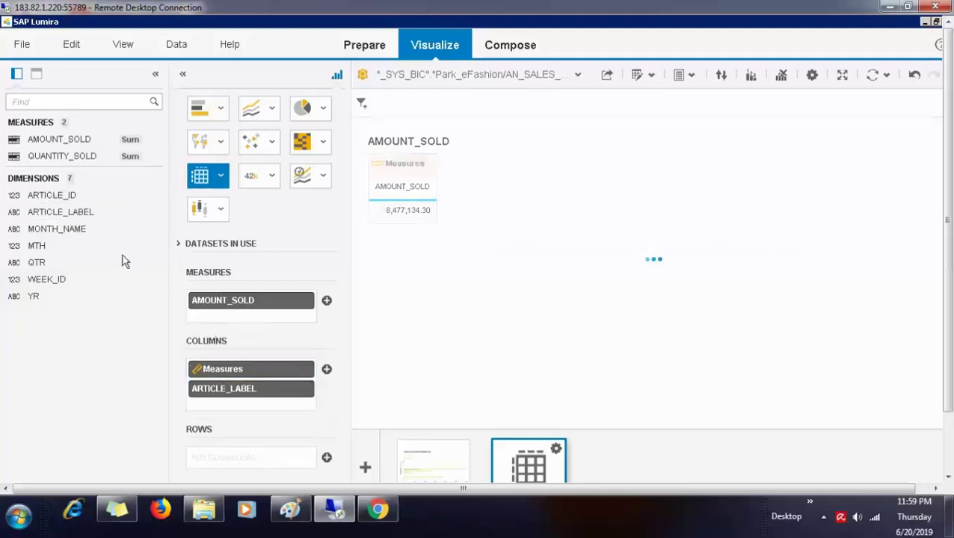
left_click_drag(81, 235, 269, 406)
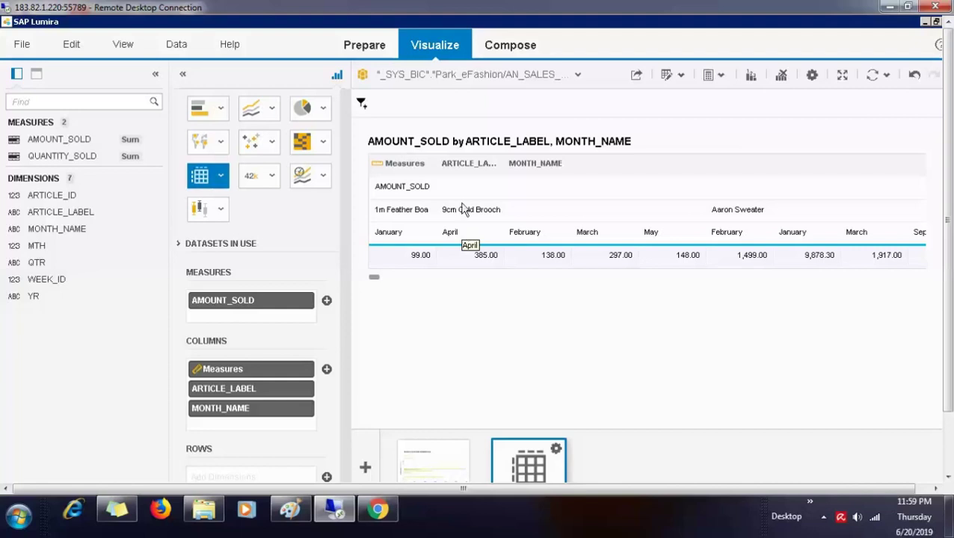
Create a new story in Compose from the Standard template.
left_click(506, 61)
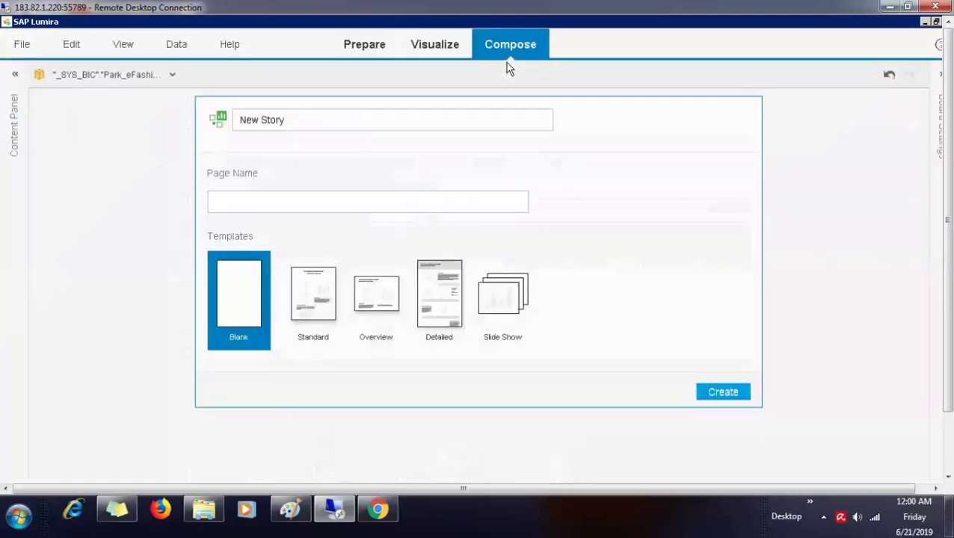
left_click(308, 310)
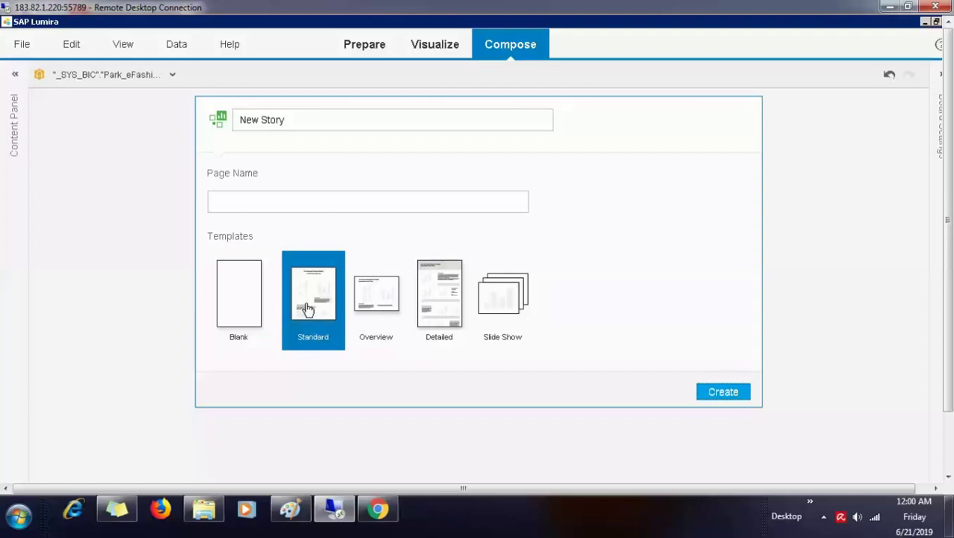
double_click(308, 310)
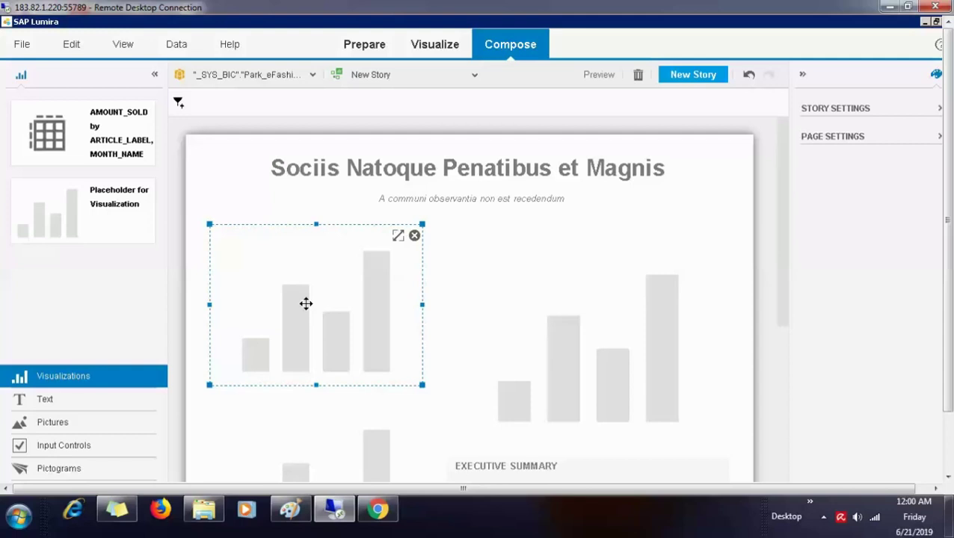
Replace the story page's sample heading and subtitle with the title SALES OUTLET.
left_click(501, 158)
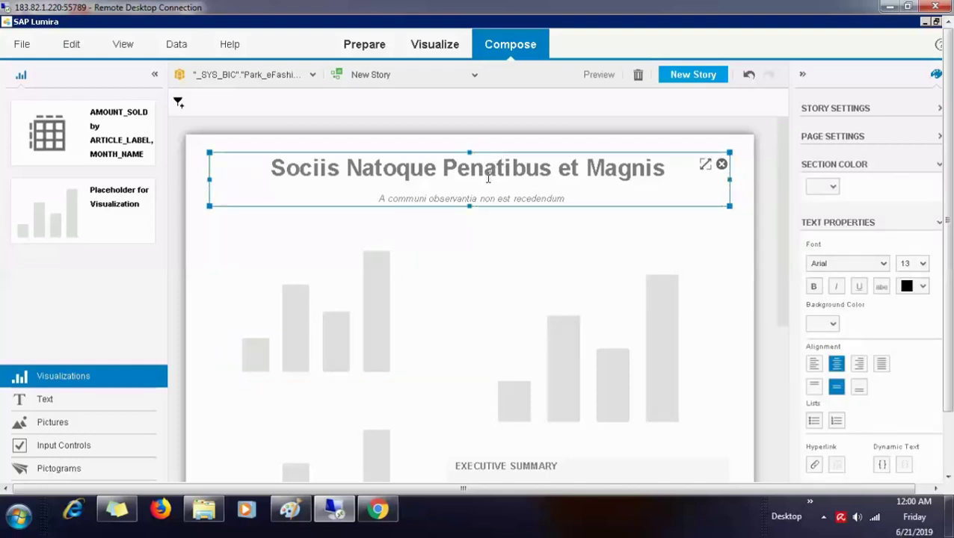
key("Down")
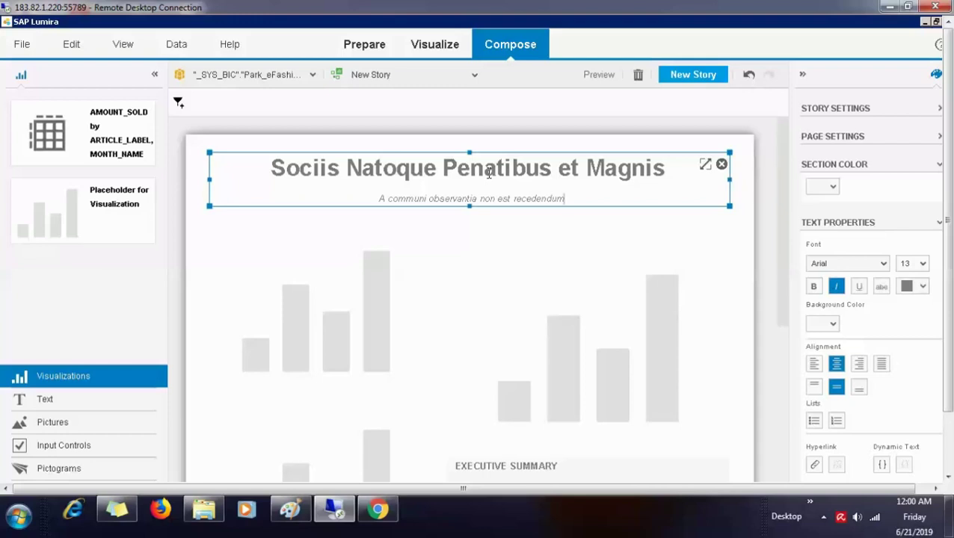
key("BackSpace")
key("BackSpace")
key("BackSpace")
key("BackSpace")
key("BackSpace")
key("BackSpace")
key("BackSpace")
key("BackSpace")
key("BackSpace")
key("BackSpace")
key("BackSpace")
key("BackSpace")
key("BackSpace")
key("BackSpace")
key("BackSpace")
key("BackSpace")
key("BackSpace")
key("BackSpace")
key("BackSpace")
key("BackSpace")
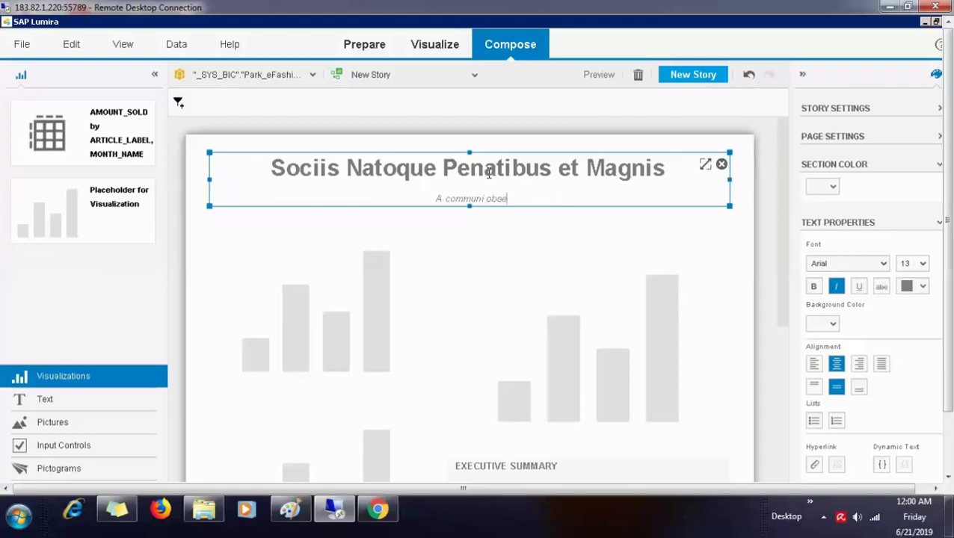
key("BackSpace")
key("BackSpace")
key("BackSpace")
key("BackSpace")
key("BackSpace")
key("BackSpace")
key("BackSpace")
key("BackSpace")
key("BackSpace")
key("BackSpace")
key("BackSpace")
key("BackSpace")
key("BackSpace")
key("BackSpace")
key("BackSpace")
key("BackSpace")
key("BackSpace")
key("BackSpace")
key("BackSpace")
key("BackSpace")
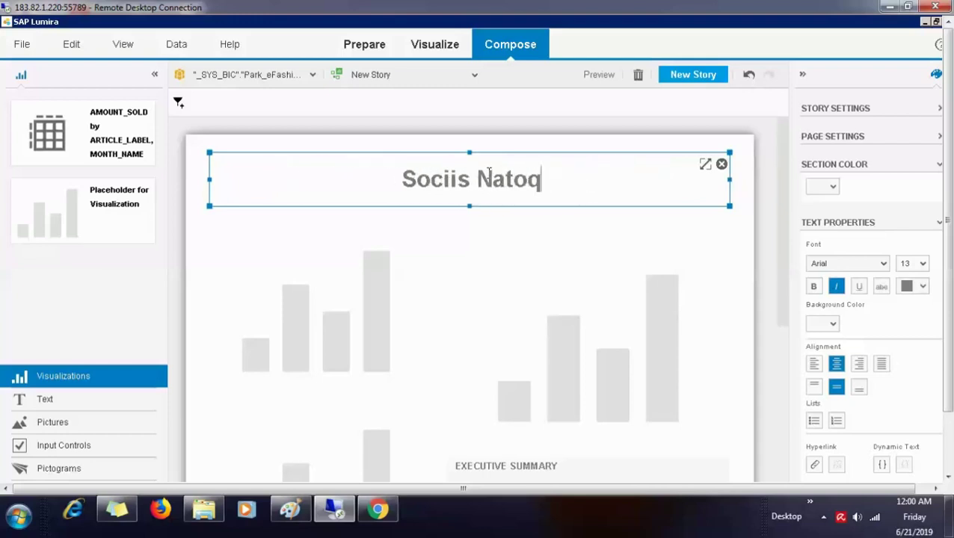
key("BackSpace")
key("BackSpace")
key("BackSpace")
key("BackSpace")
key("BackSpace")
key("BackSpace")
key("BackSpace")
key("BackSpace")
key("BackSpace")
key("BackSpace")
key("BackSpace")
key("BackSpace")
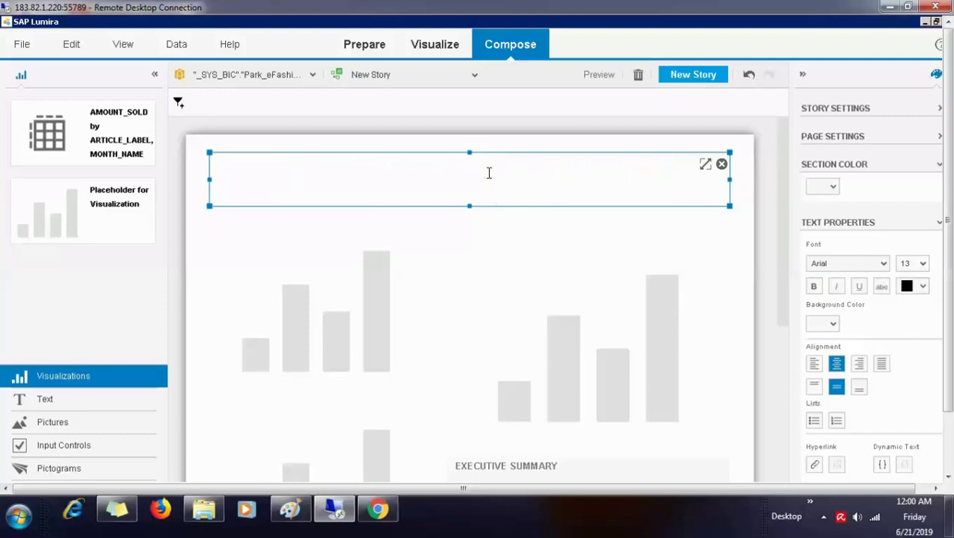
type("SALES OUTLET")
Place the AMOUNT_SOLD by ARTICLE_LABEL, MONTH_NAME crosstab in the smaller chart placeholder just below the page title.
left_click(520, 337)
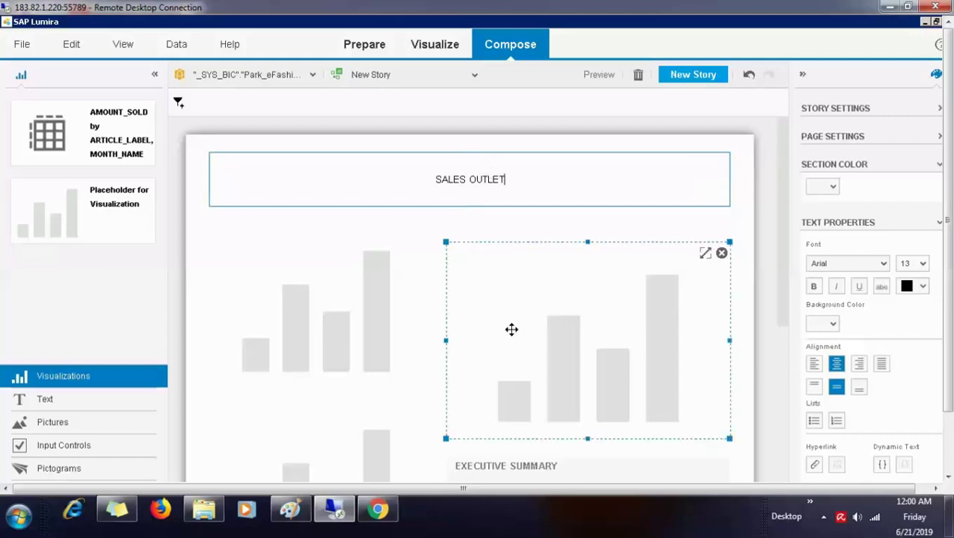
left_click(433, 330)
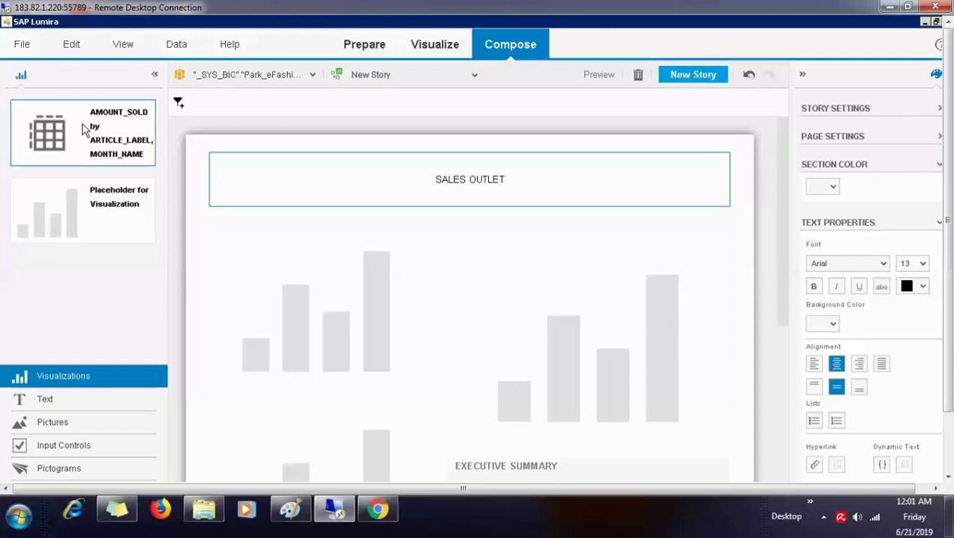
left_click_drag(84, 129, 291, 323)
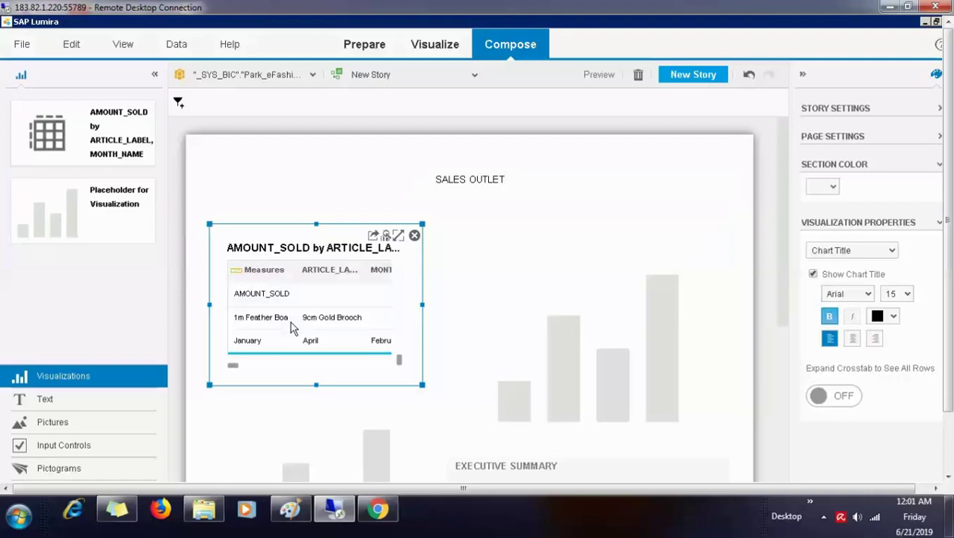
Try to place the visualization placeholder in the large chart area beside the crosstab.
left_click(464, 339)
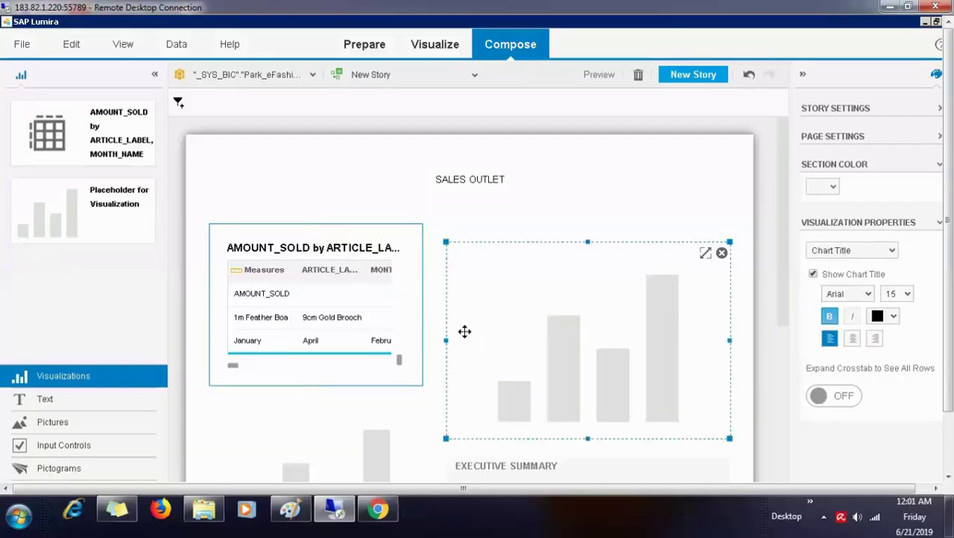
left_click(247, 253)
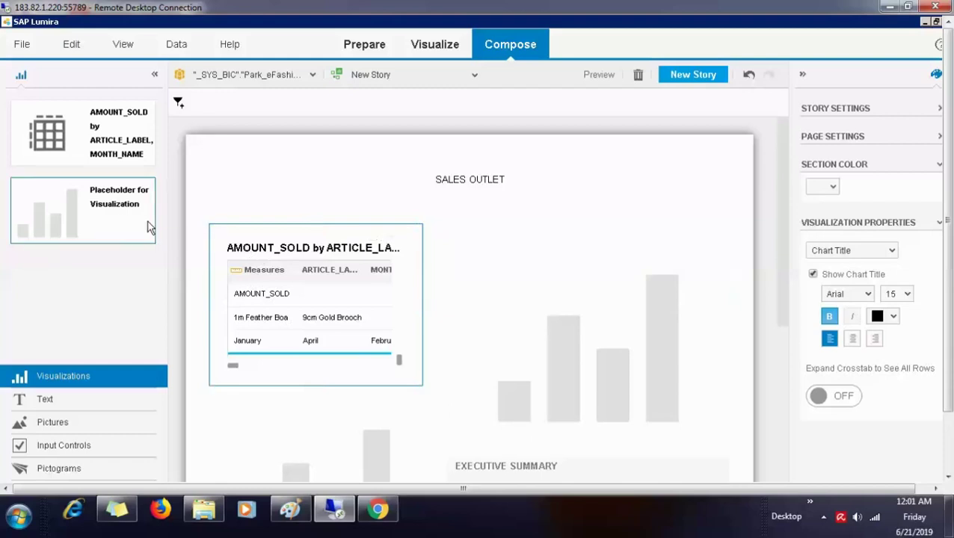
left_click_drag(149, 227, 538, 348)
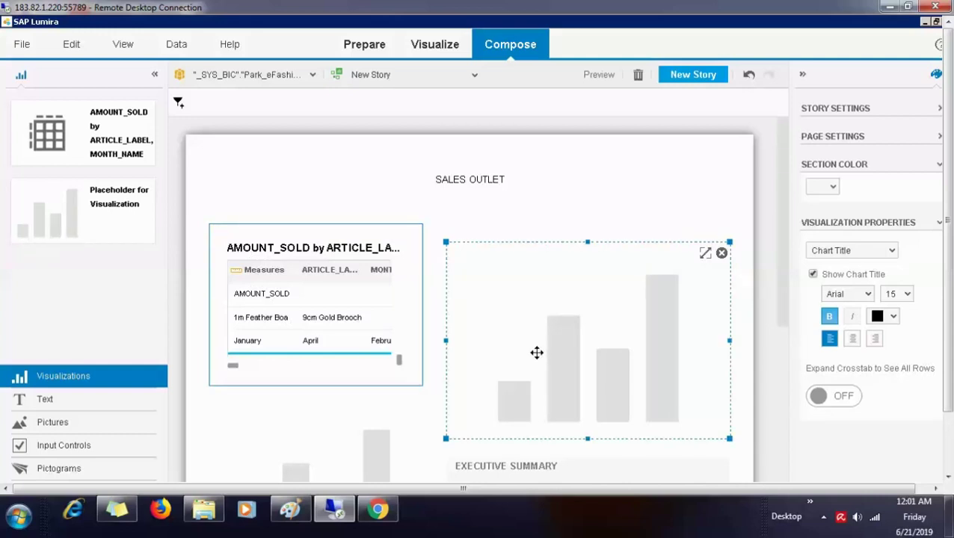
Delete the Executive Summary text section from the story page.
scroll(537, 353, "down", 3)
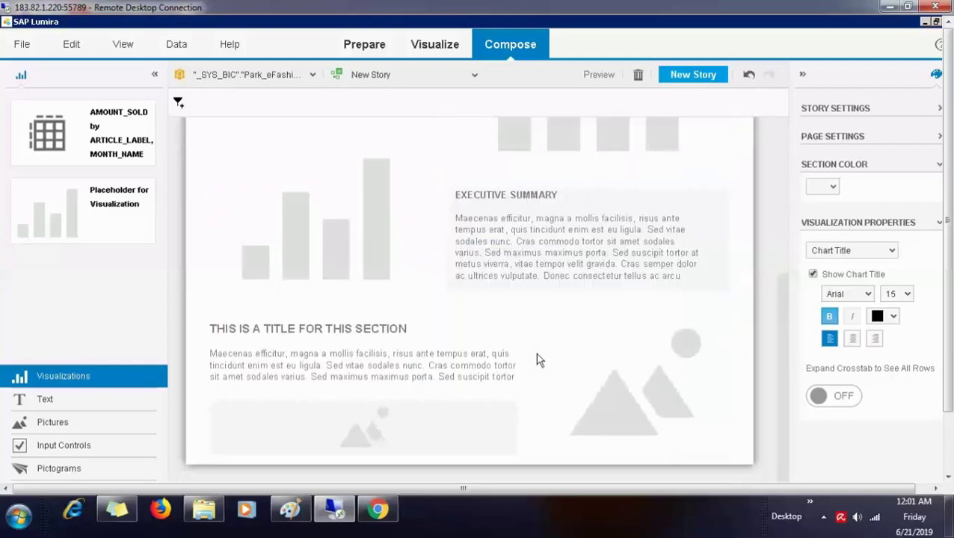
mouse_move(705, 275)
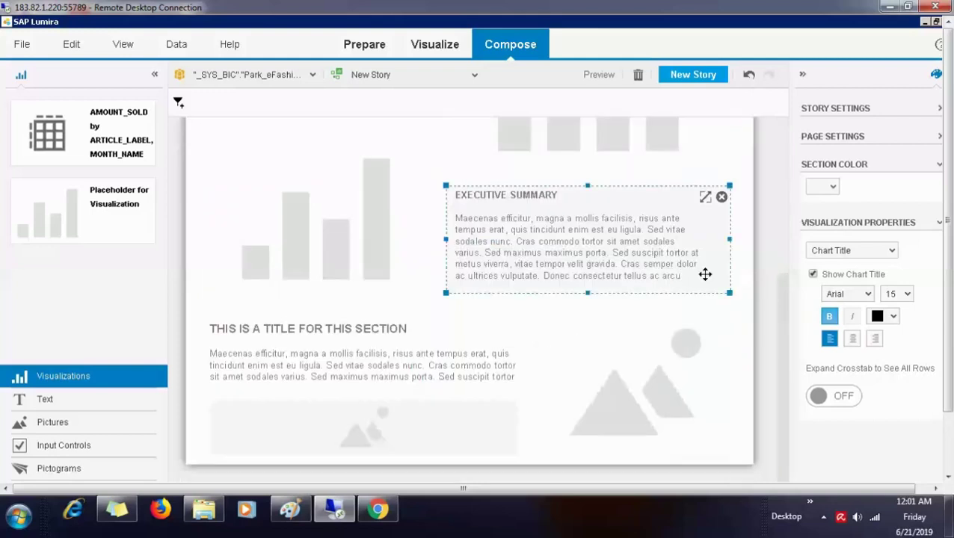
left_click(722, 199)
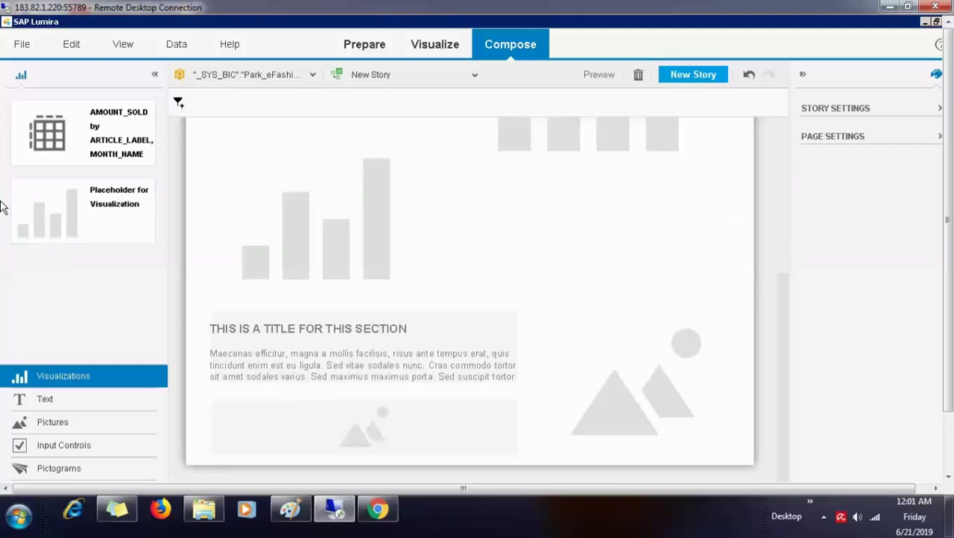
Open the input controls and look over the dataset dimensions available for them.
left_click(73, 453)
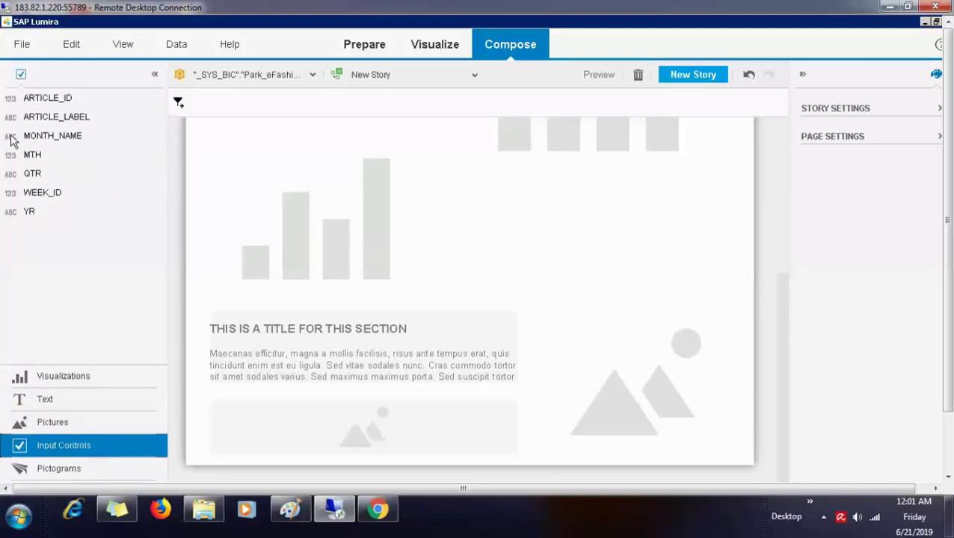
left_click_drag(12, 137, 27, 172)
left_click(712, 329)
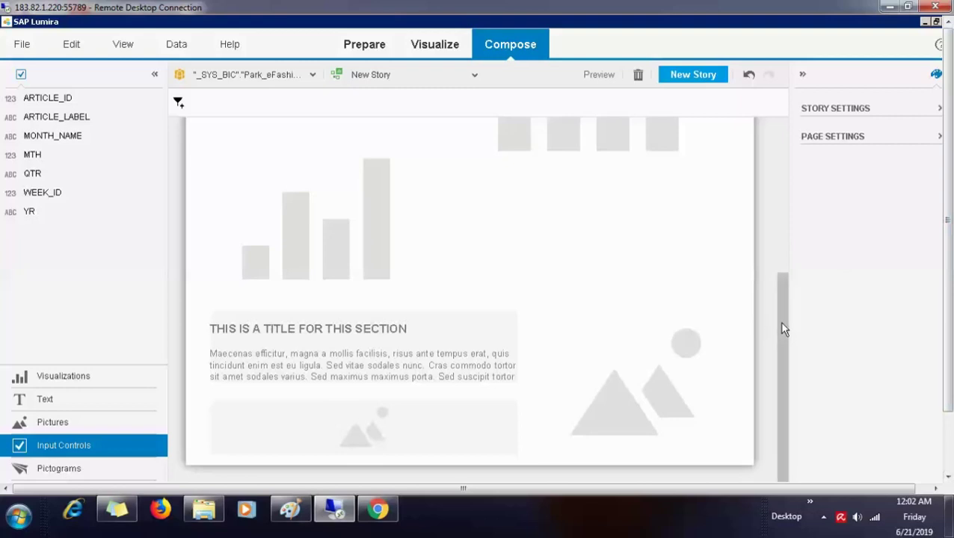
Delete the large chart placeholder beside the AMOUNT_SOLD crosstab on the story page.
left_click_drag(784, 326, 792, 249)
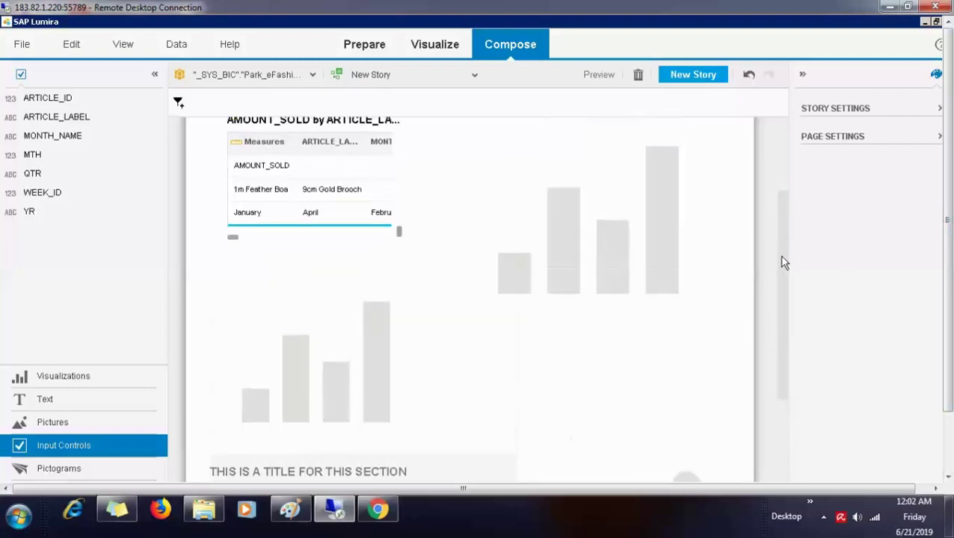
left_click_drag(779, 267, 794, 232)
left_click(604, 258)
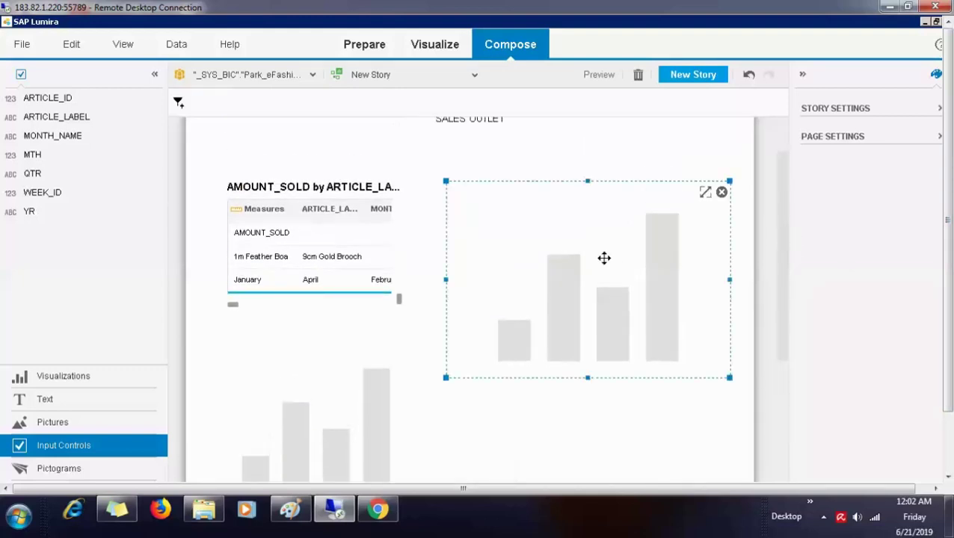
left_click(722, 193)
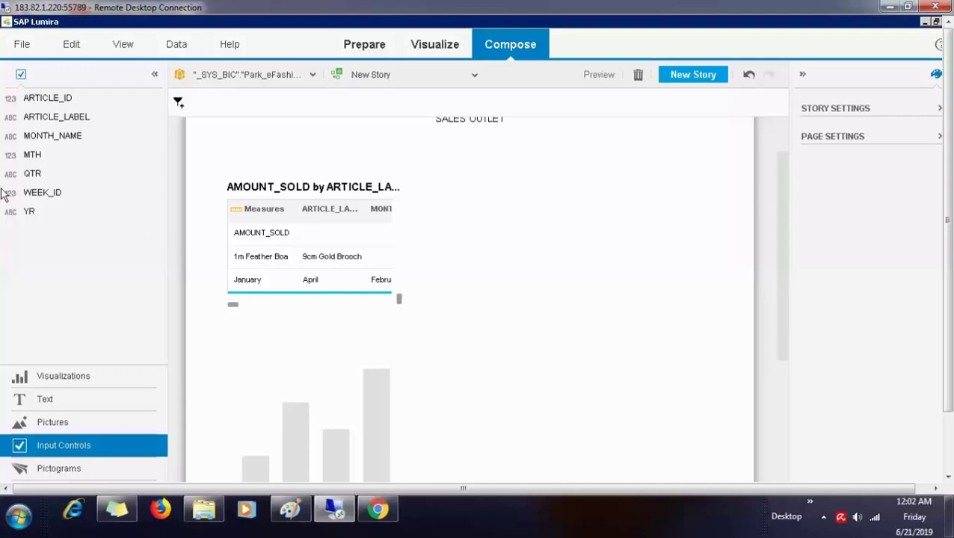
Add a QTR input control to the empty area beside the AMOUNT_SOLD crosstab.
left_click(46, 180)
left_click_drag(564, 190, 565, 192)
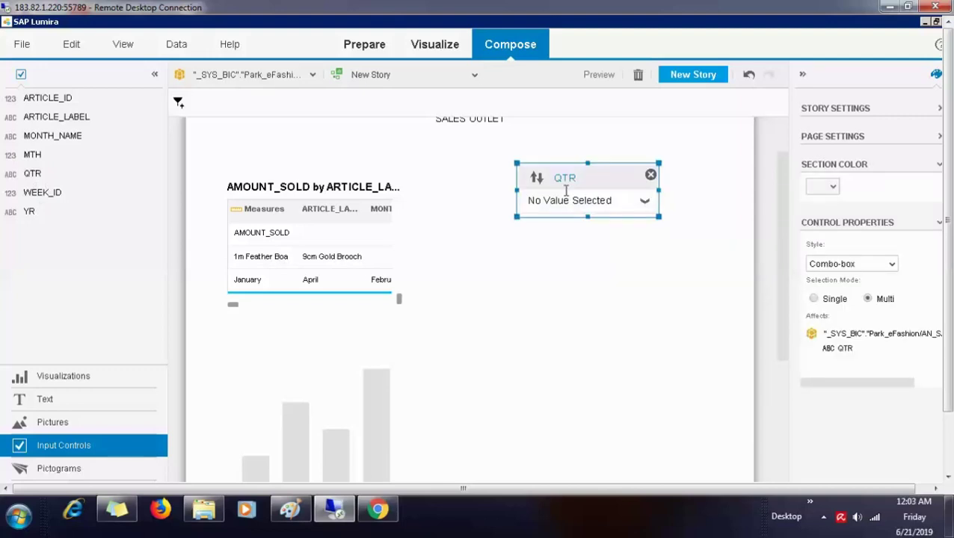
left_click(559, 283)
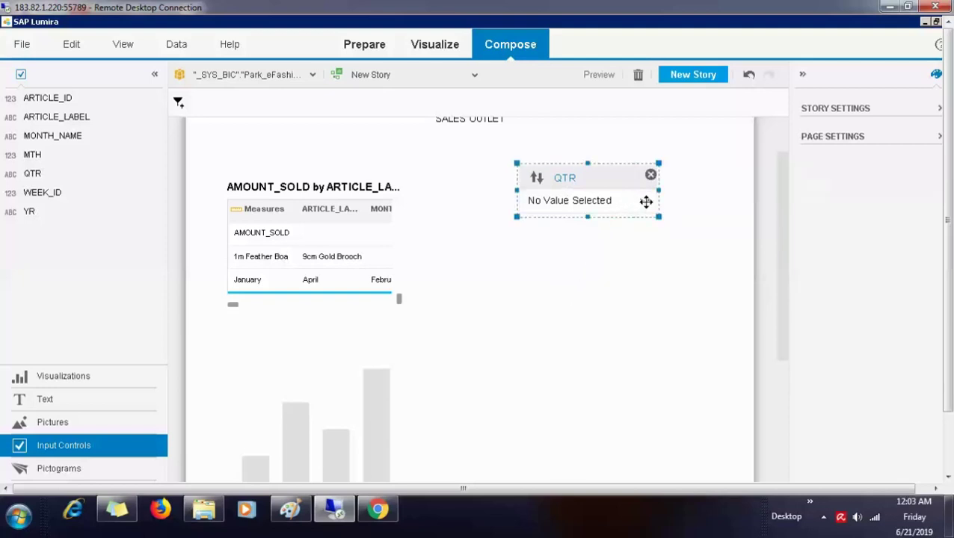
Filter the story to quarter 3 with the QTR input control and collapse its value list.
left_click(646, 204)
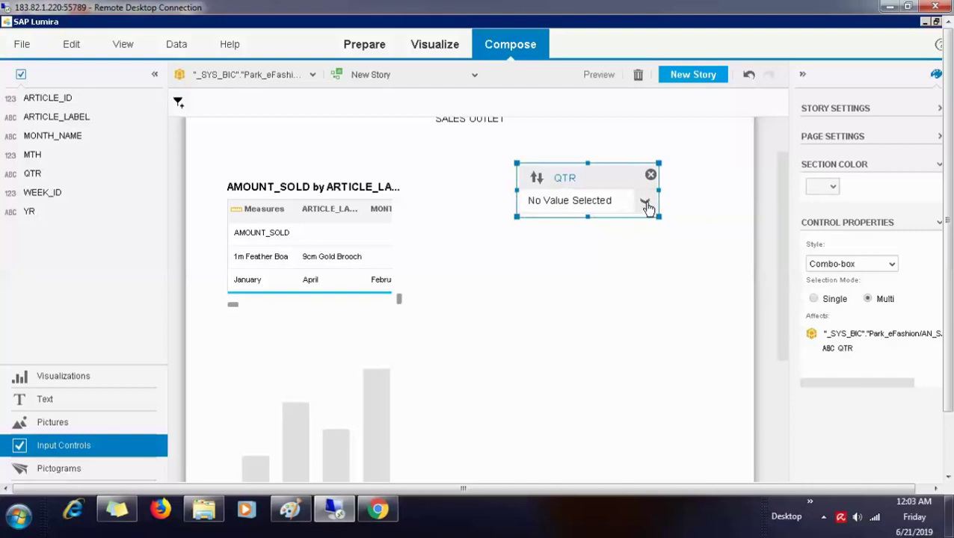
left_click(646, 204)
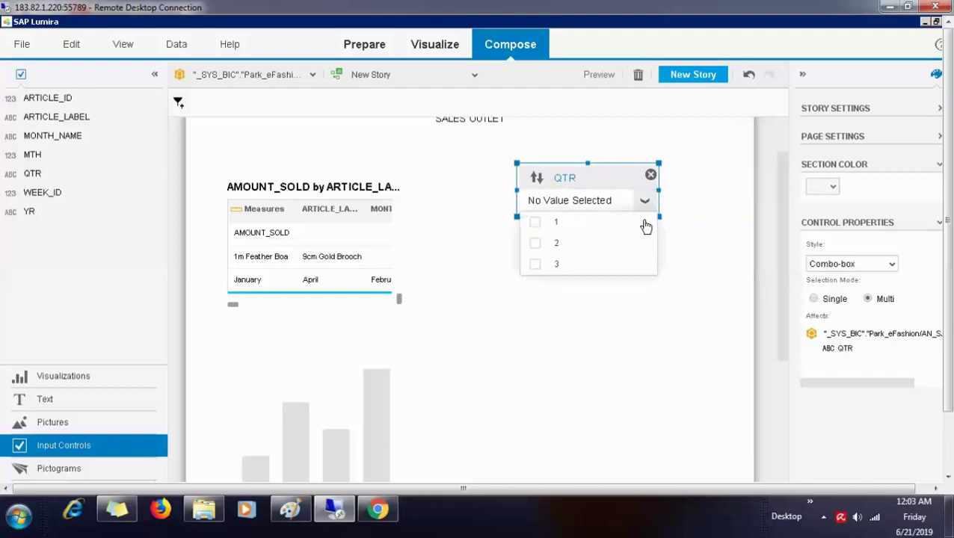
left_click(641, 263)
left_click(724, 244)
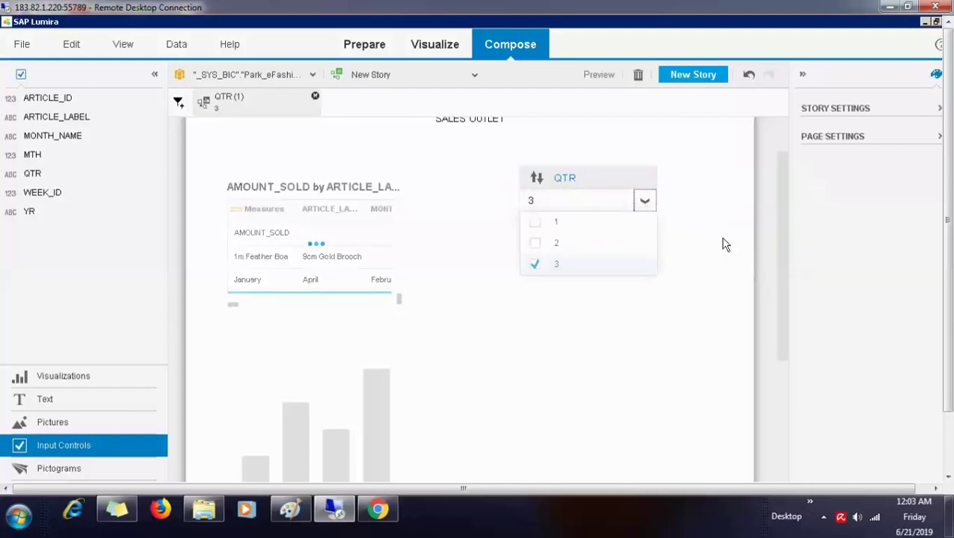
left_click(643, 205)
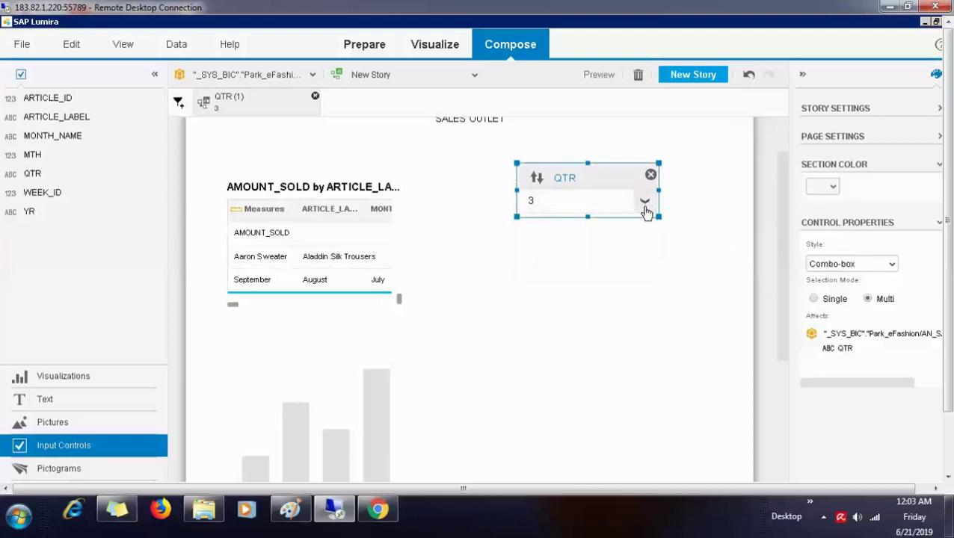
left_click(642, 350)
left_click(566, 261)
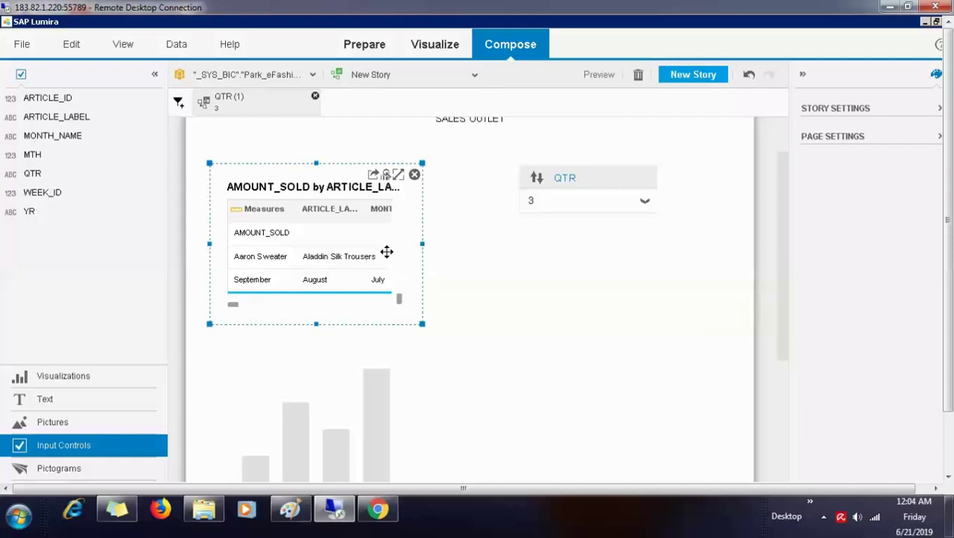
Widen the AMOUNT_SOLD crosstab toward the page's far edge so more of its columns fit.
left_click_drag(423, 244, 743, 264)
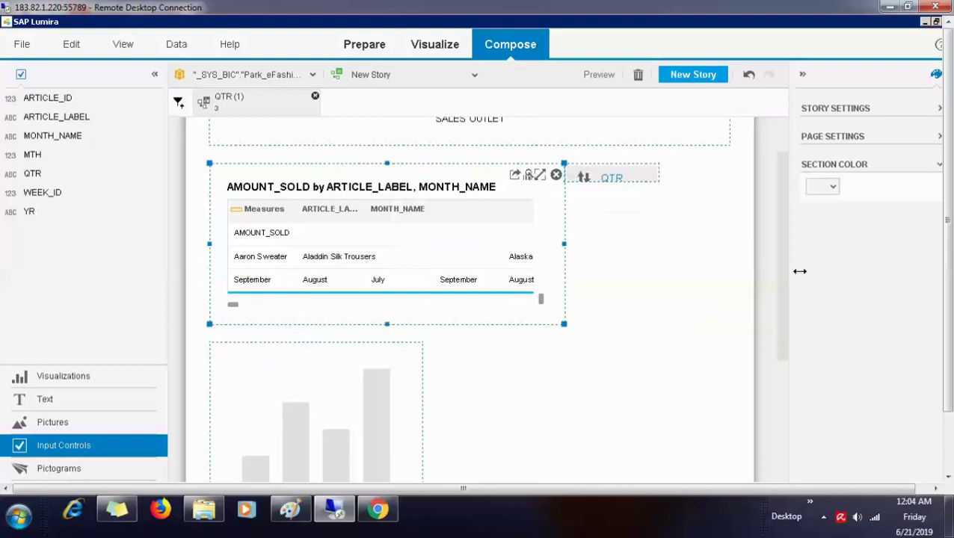
left_click(789, 278)
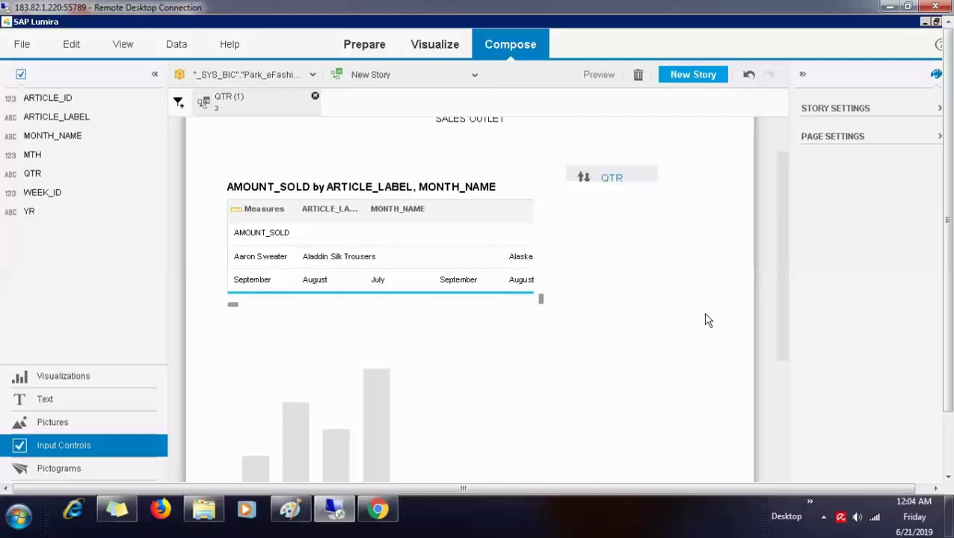
Preview the SALES OUTLET story at desktop flowing resolution, then return to editing.
left_click(607, 75)
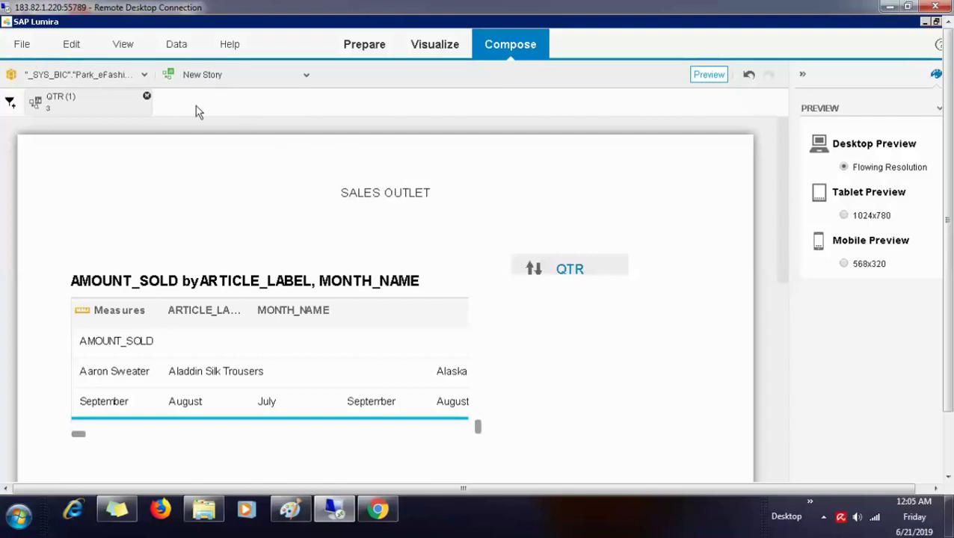
left_click(172, 53)
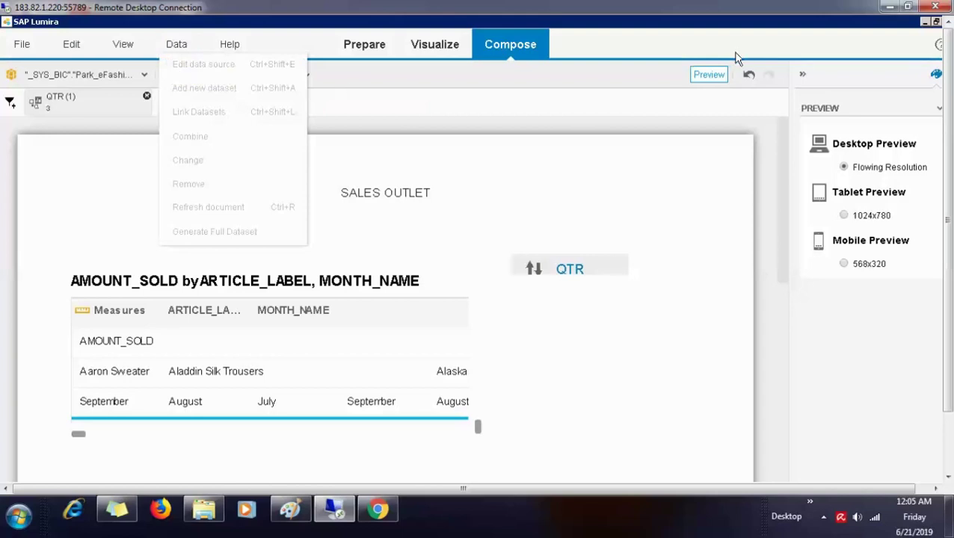
left_click(714, 77)
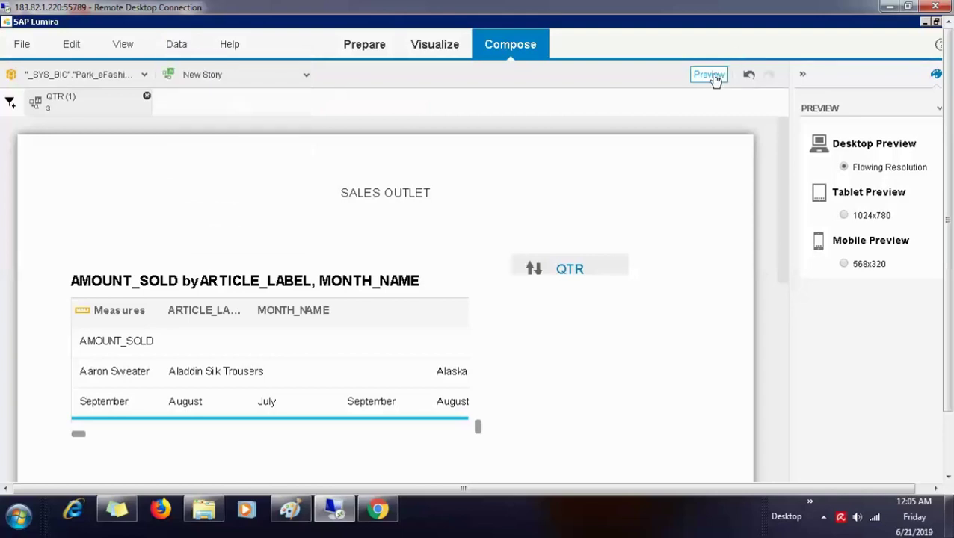
left_click(714, 77)
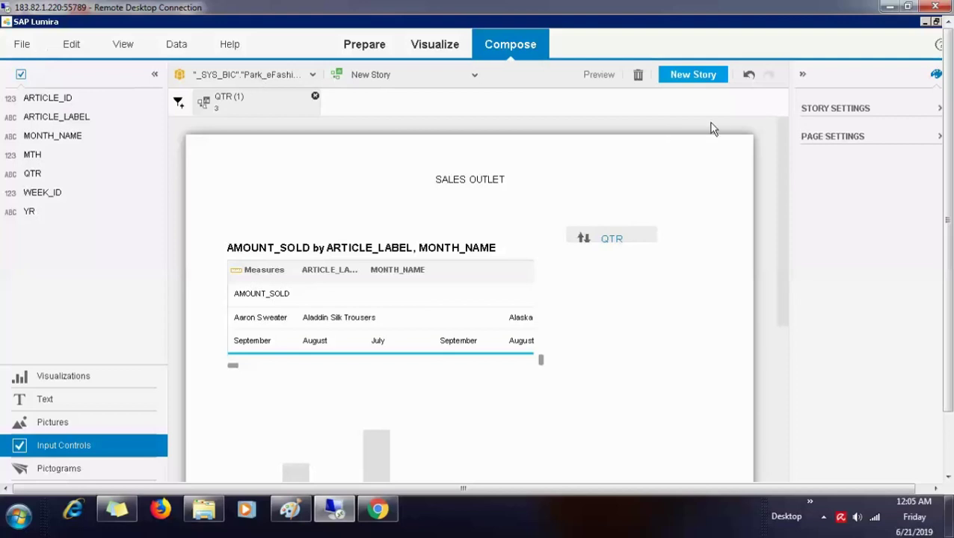
Look over the templates offered for a new story and leave without creating one.
left_click(689, 80)
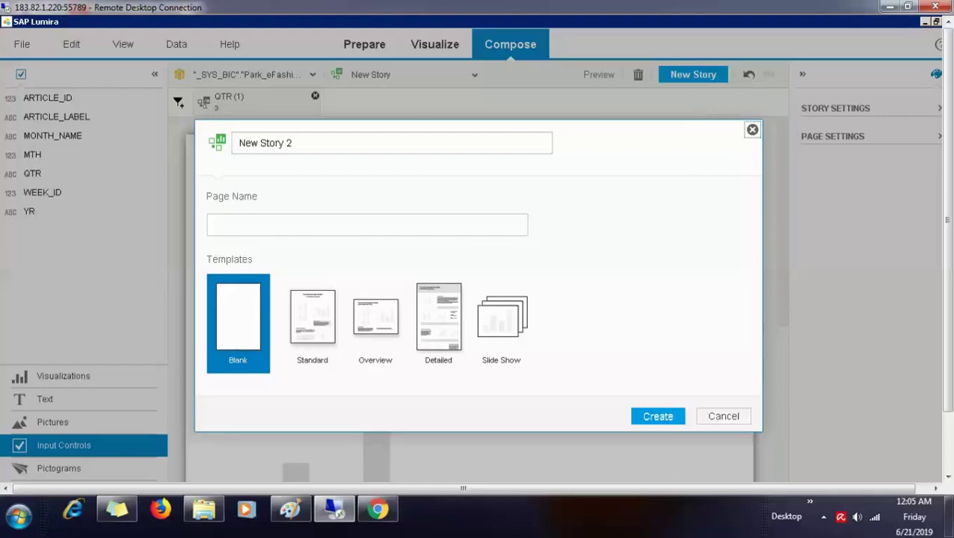
left_click(733, 418)
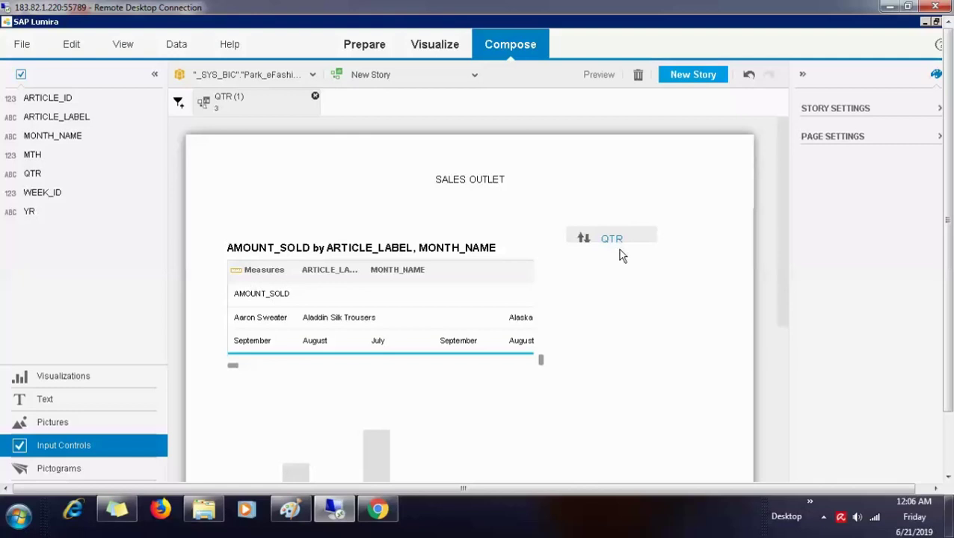
Show the SALES OUTLET story in preview mode once more.
left_click(615, 196)
left_click(620, 128)
left_click(602, 78)
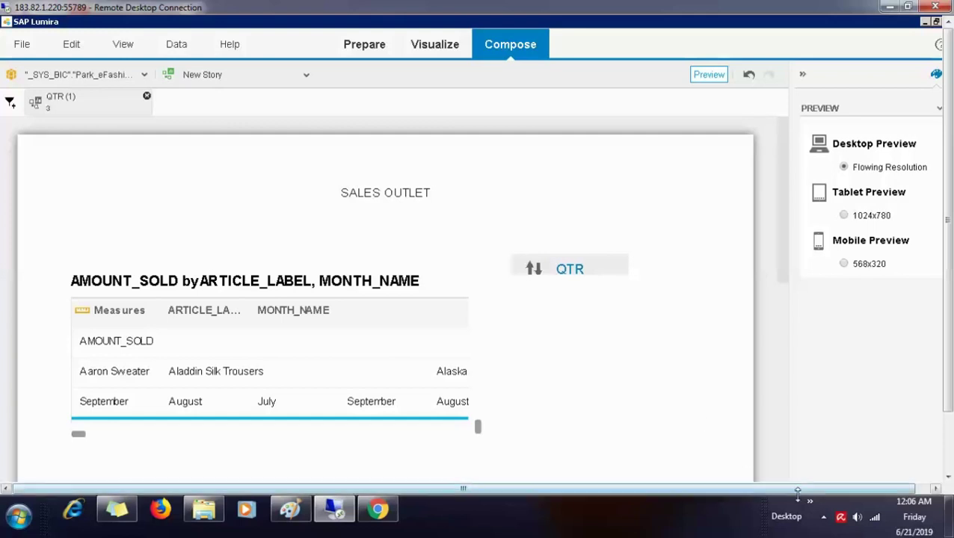
double_click(839, 518)
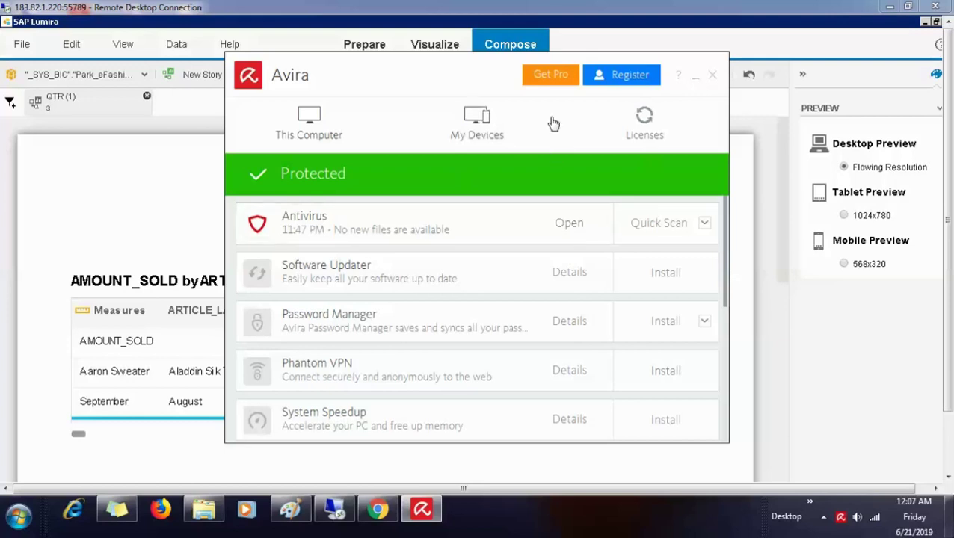
left_click(713, 77)
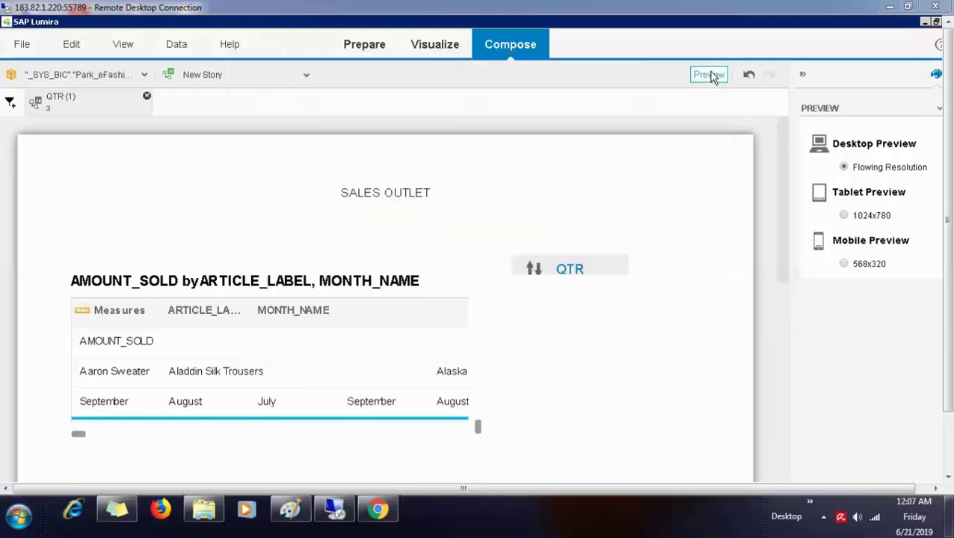